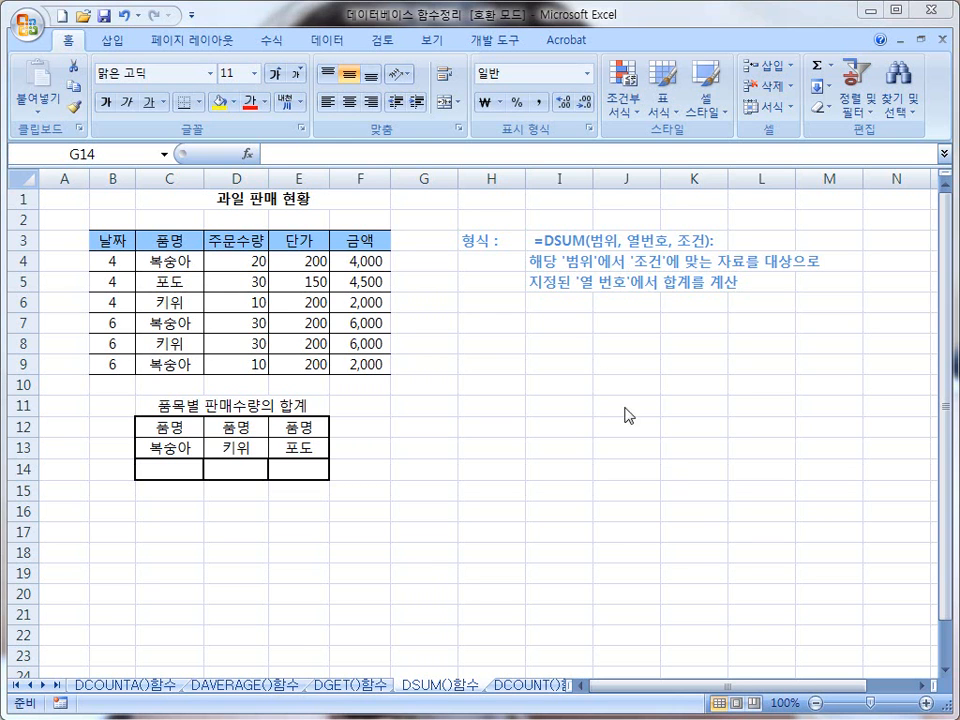
{"action": "left_click_drag", "start_coordinate": [447, 214], "coordinate": [851, 310]}
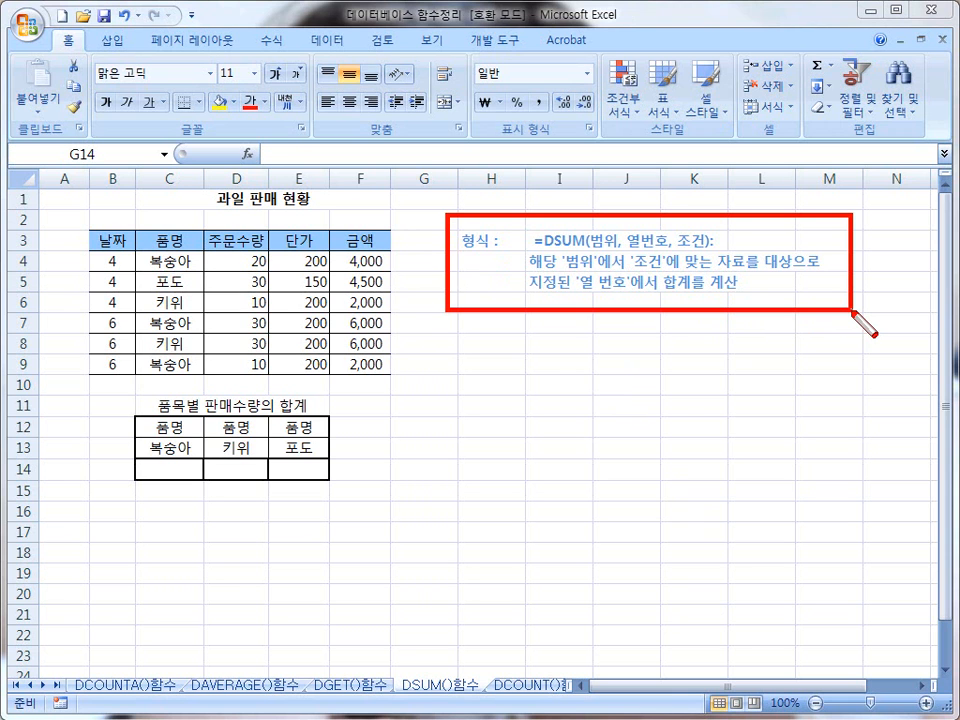
{"action": "key", "text": "Escape"}
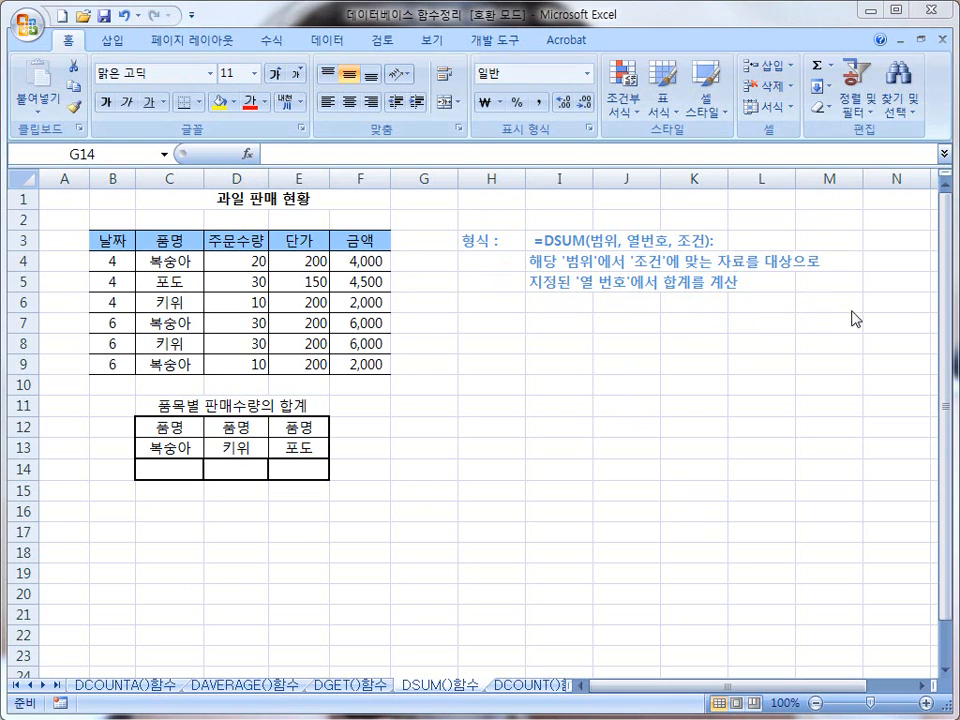
Start a DSUM formula in C14 with the sales table B3:F9 as its database range.
{"action": "left_click", "coordinate": [176, 506]}
{"action": "left_click", "coordinate": [161, 474]}
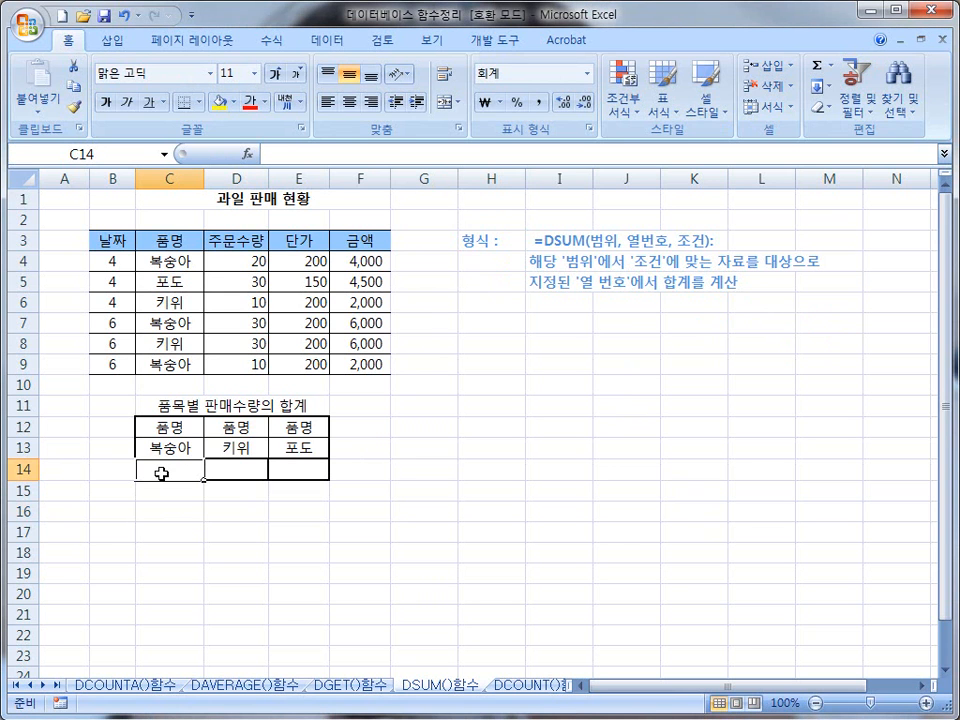
{"action": "type", "text": "="}
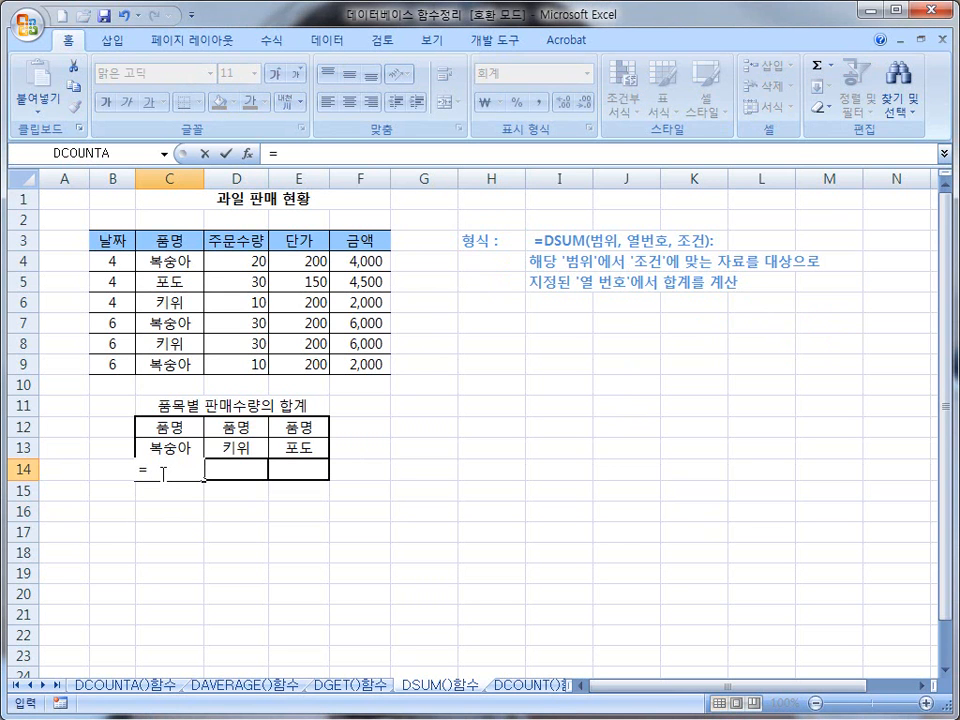
{"action": "type", "text": "DSU"}
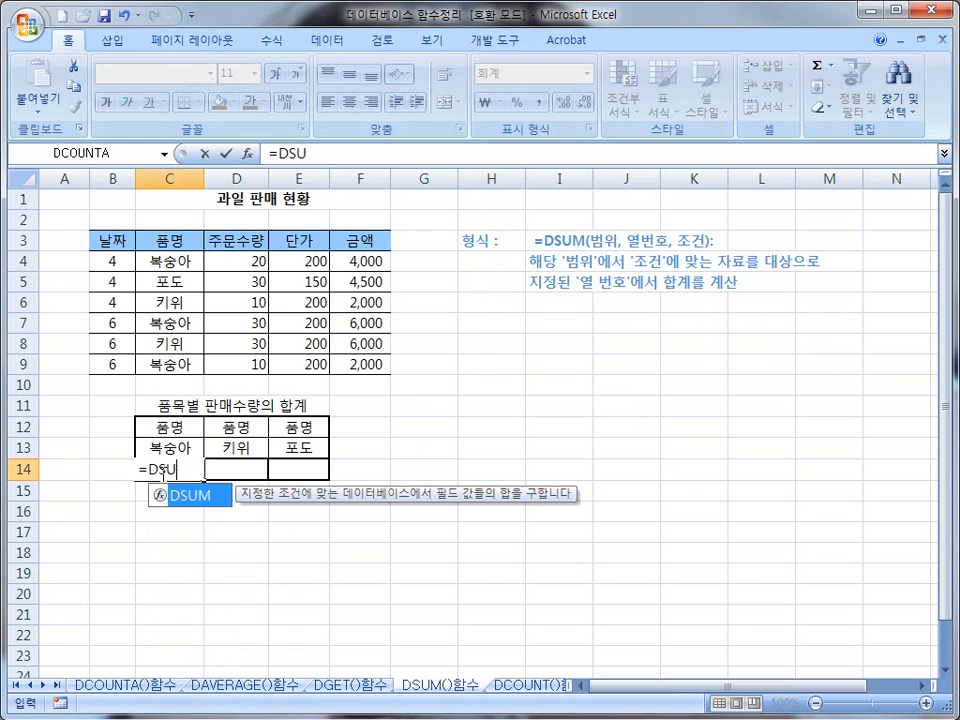
{"action": "type", "text": "M("}
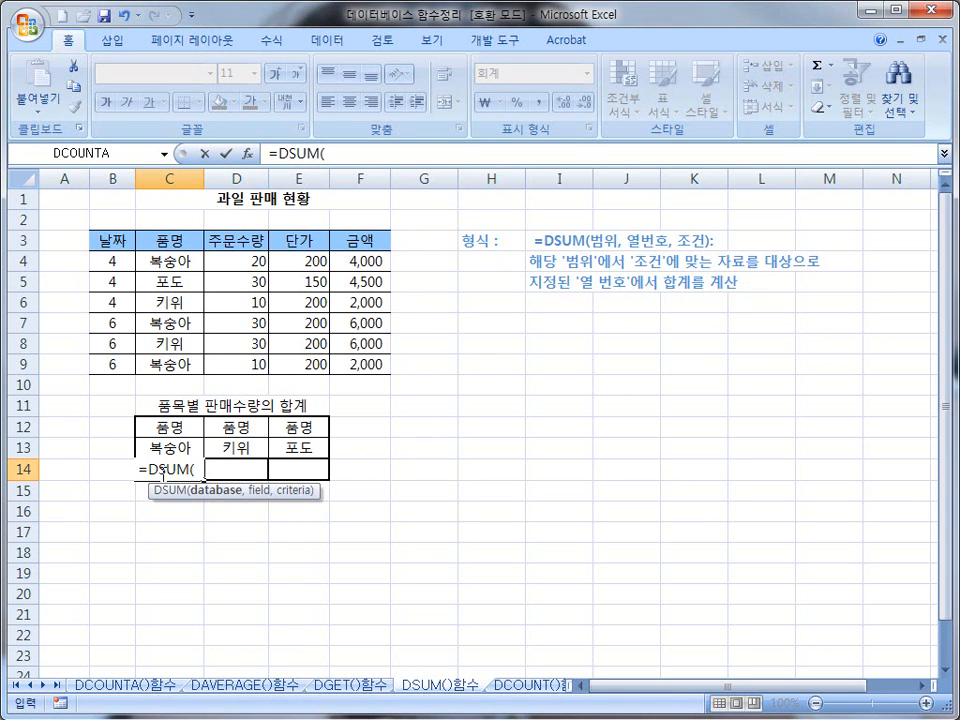
{"action": "mouse_move", "coordinate": [90, 232]}
{"action": "left_mouse_down"}
{"action": "mouse_move", "coordinate": [345, 371]}
{"action": "mouse_move", "coordinate": [391, 375]}
{"action": "left_mouse_up"}
{"action": "key", "text": "Escape"}
{"action": "left_click_drag", "start_coordinate": [107, 240], "coordinate": [355, 364]}
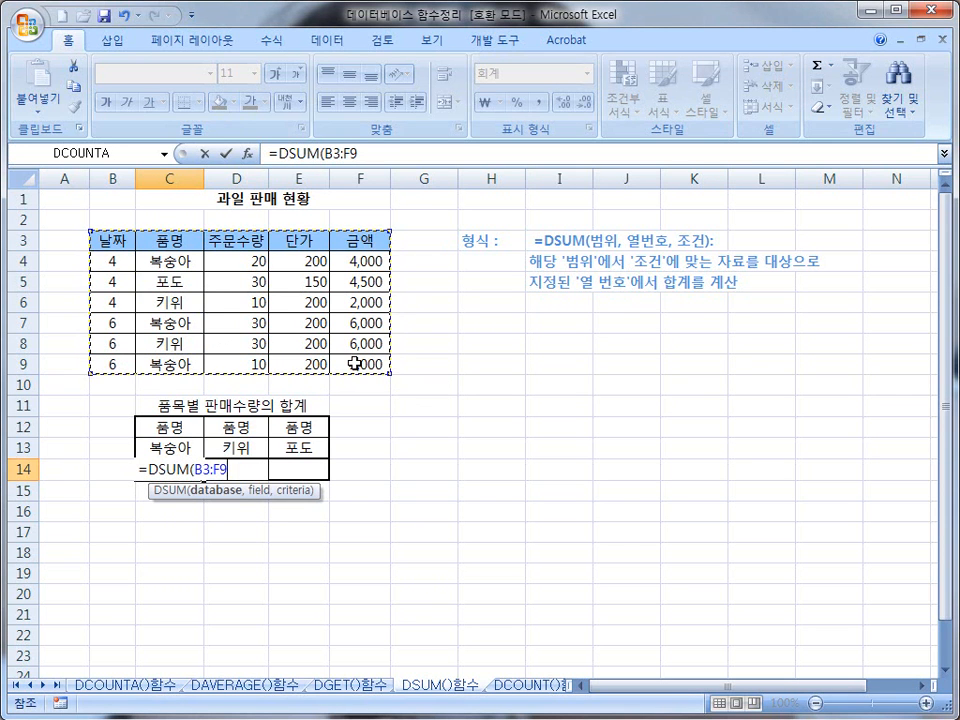
{"action": "type", "text": ","}
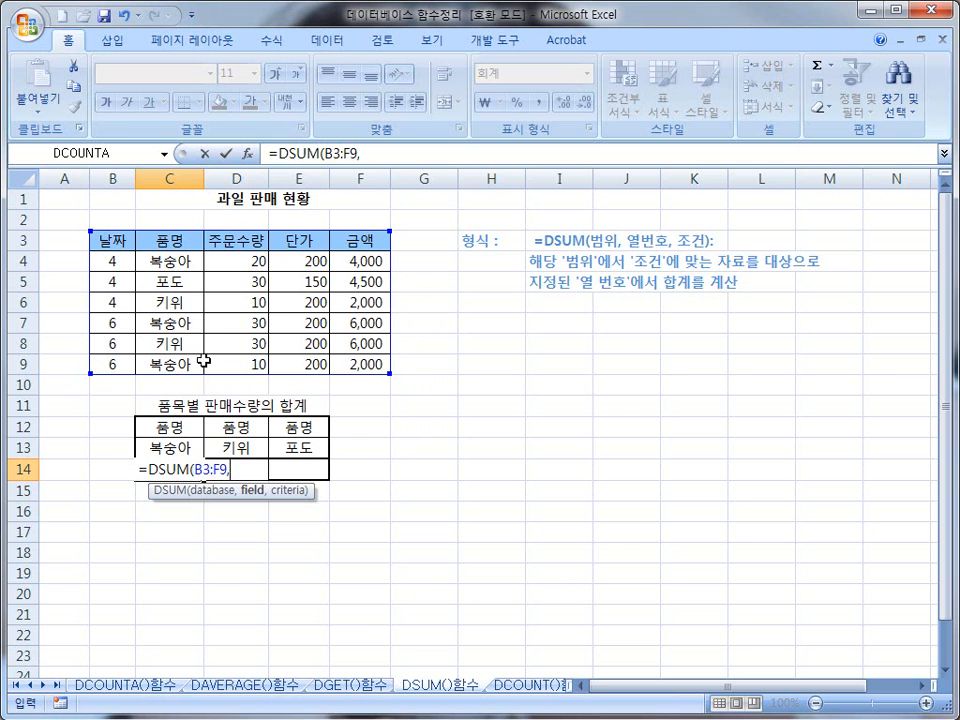
{"action": "key", "text": "ctrl+shift+d"}
{"action": "left_click_drag", "start_coordinate": [108, 370], "coordinate": [108, 228]}
{"action": "left_click_drag", "start_coordinate": [176, 368], "coordinate": [172, 232]}
{"action": "left_click_drag", "start_coordinate": [237, 238], "coordinate": [241, 360]}
{"action": "key", "text": "Escape"}
Specify column 3 (주문수량) as the field argument of the DSUM formula in C14.
{"action": "left_click", "coordinate": [239, 472]}
{"action": "type", "text": "3,"}
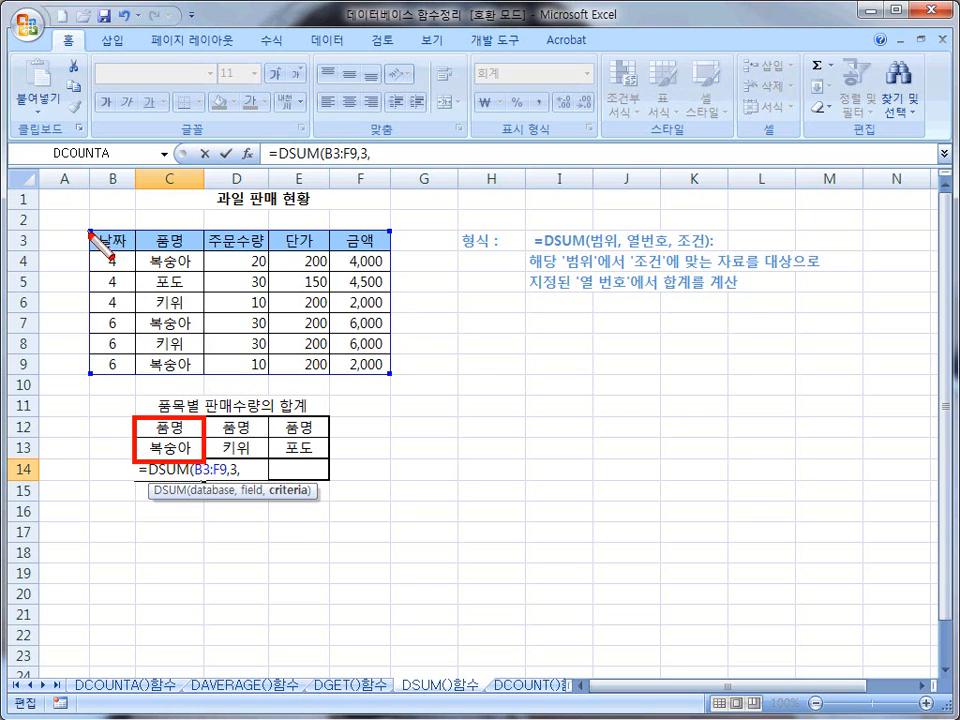
{"action": "mouse_move", "coordinate": [137, 228]}
{"action": "left_mouse_down"}
{"action": "mouse_move", "coordinate": [150, 255]}
{"action": "mouse_move", "coordinate": [206, 276]}
{"action": "left_mouse_up"}
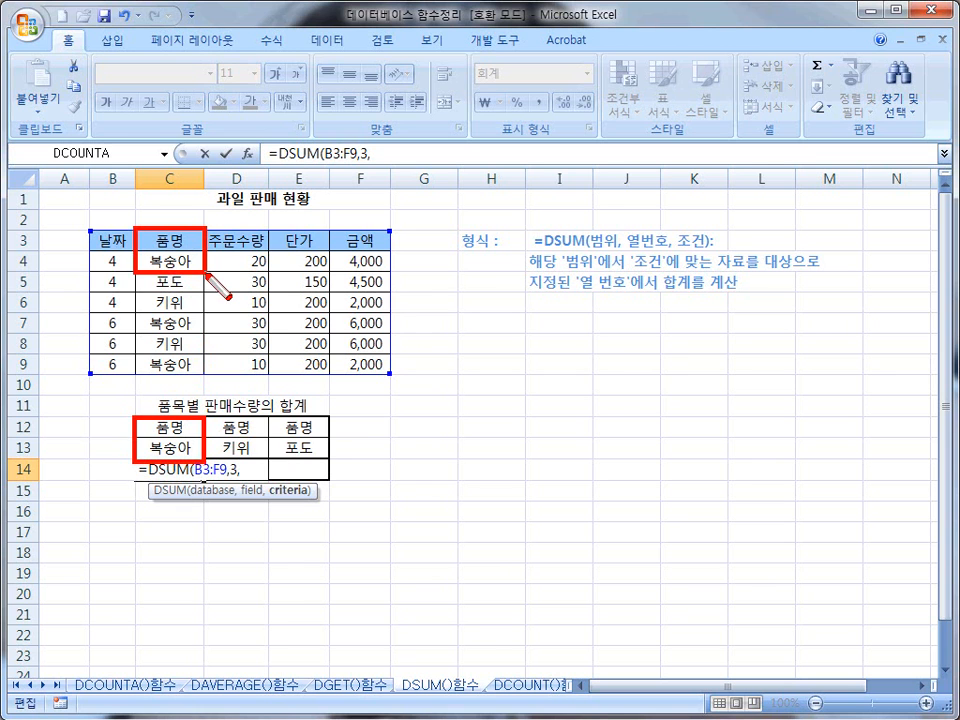
{"action": "mouse_move", "coordinate": [140, 418]}
{"action": "left_mouse_down"}
{"action": "mouse_move", "coordinate": [146, 457]}
{"action": "mouse_move", "coordinate": [160, 457]}
{"action": "left_mouse_up"}
{"action": "left_click_drag", "start_coordinate": [168, 423], "coordinate": [170, 458]}
{"action": "key", "text": "Escape"}
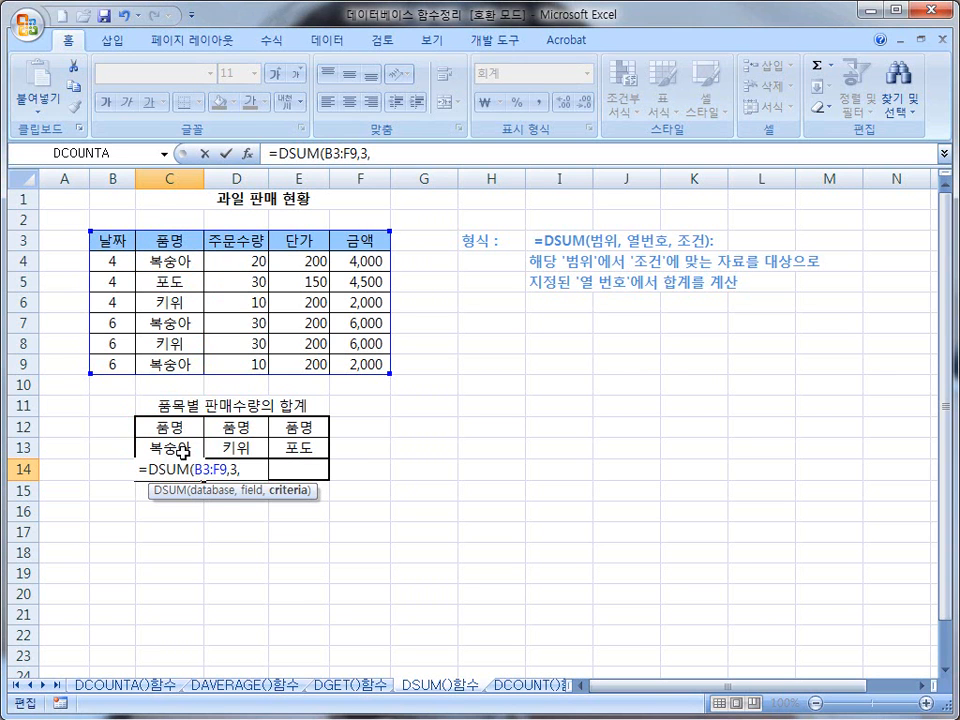
{"action": "key", "text": "ctrl+shift+d"}
{"action": "mouse_move", "coordinate": [134, 233]}
{"action": "left_mouse_down"}
{"action": "mouse_move", "coordinate": [190, 247]}
{"action": "mouse_move", "coordinate": [186, 266]}
{"action": "left_mouse_up"}
{"action": "mouse_move", "coordinate": [141, 293]}
{"action": "left_mouse_down"}
{"action": "mouse_move", "coordinate": [150, 305]}
{"action": "mouse_move", "coordinate": [194, 311]}
{"action": "left_mouse_up"}
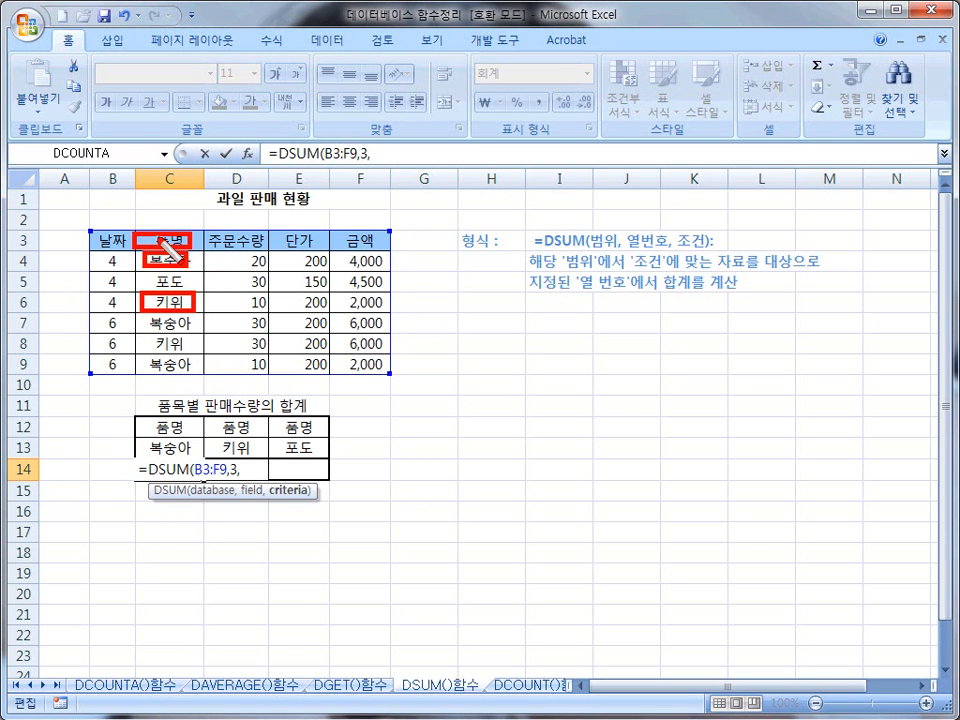
{"action": "key", "text": "Escape"}
{"action": "mouse_move", "coordinate": [132, 230]}
{"action": "left_mouse_down"}
{"action": "mouse_move", "coordinate": [206, 252]}
{"action": "mouse_move", "coordinate": [131, 232]}
{"action": "left_mouse_up"}
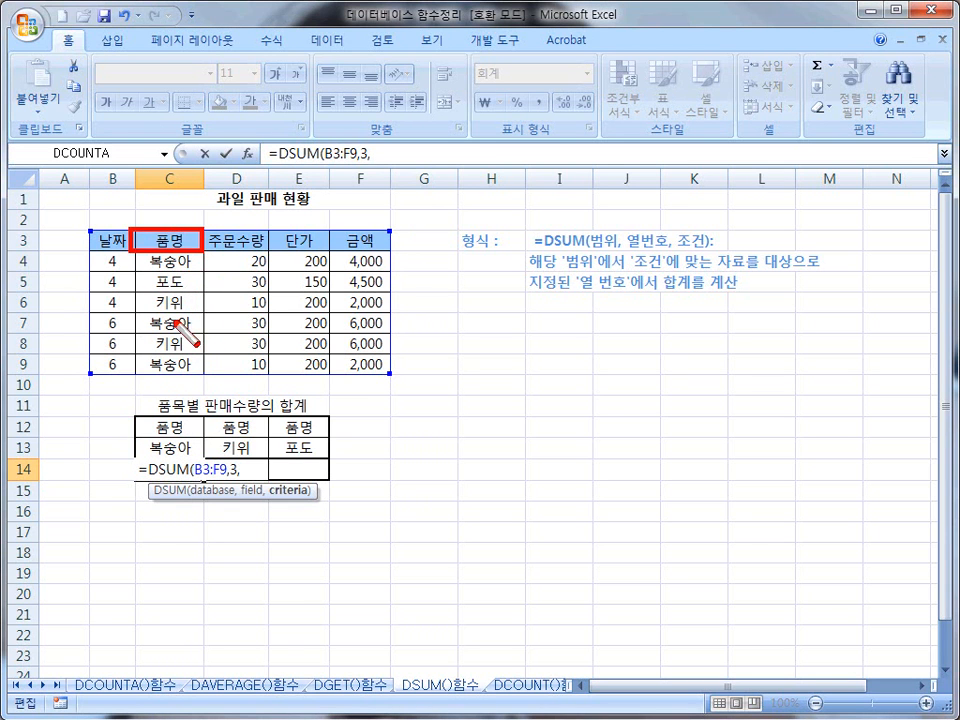
{"action": "left_click_drag", "start_coordinate": [133, 292], "coordinate": [200, 313]}
{"action": "mouse_move", "coordinate": [88, 230]}
{"action": "left_mouse_down"}
{"action": "mouse_move", "coordinate": [131, 366]}
{"action": "mouse_move", "coordinate": [391, 374]}
{"action": "left_mouse_up"}
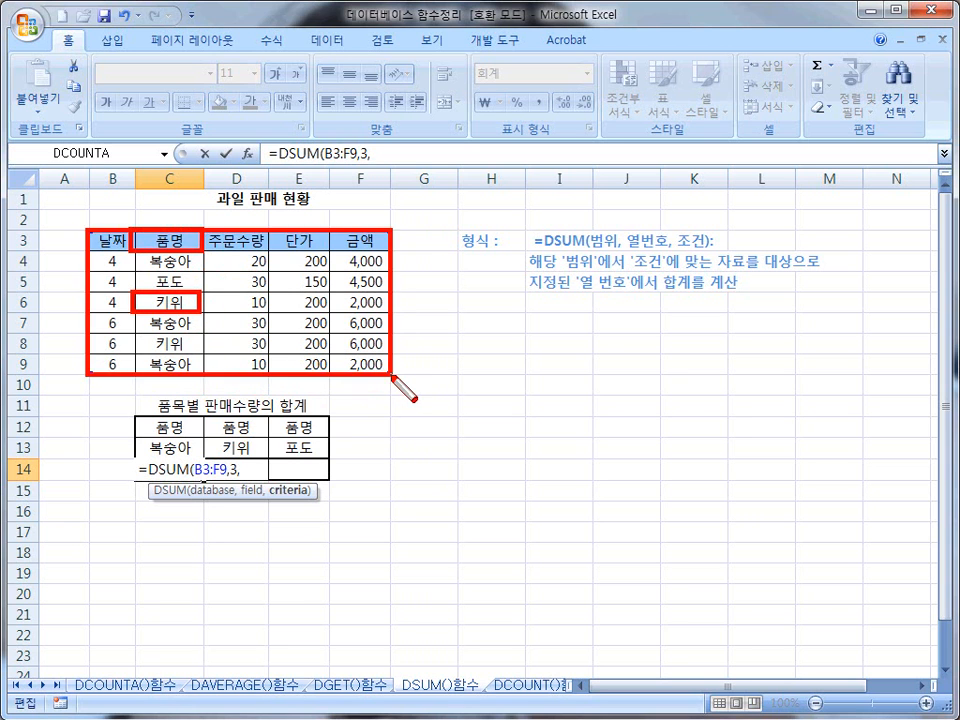
{"action": "key", "text": "Escape"}
{"action": "key", "text": "ctrl+shift+d"}
{"action": "mouse_move", "coordinate": [133, 230]}
{"action": "left_mouse_down"}
{"action": "mouse_move", "coordinate": [190, 268]}
{"action": "mouse_move", "coordinate": [204, 252]}
{"action": "left_mouse_up"}
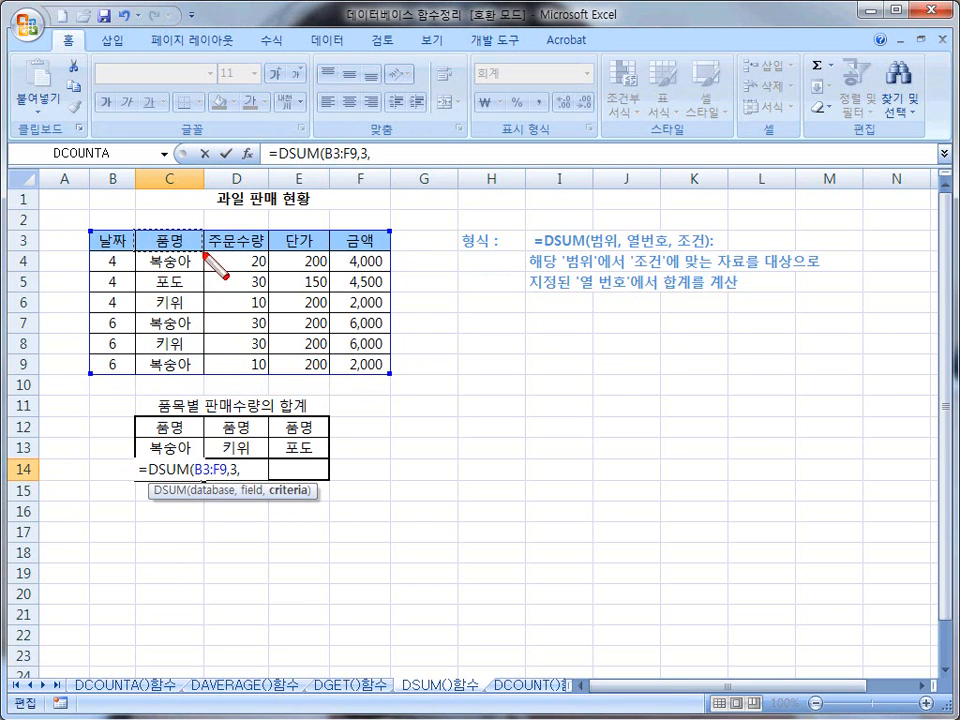
{"action": "mouse_move", "coordinate": [136, 252]}
{"action": "left_mouse_down"}
{"action": "mouse_move", "coordinate": [150, 268]}
{"action": "mouse_move", "coordinate": [204, 273]}
{"action": "left_mouse_up"}
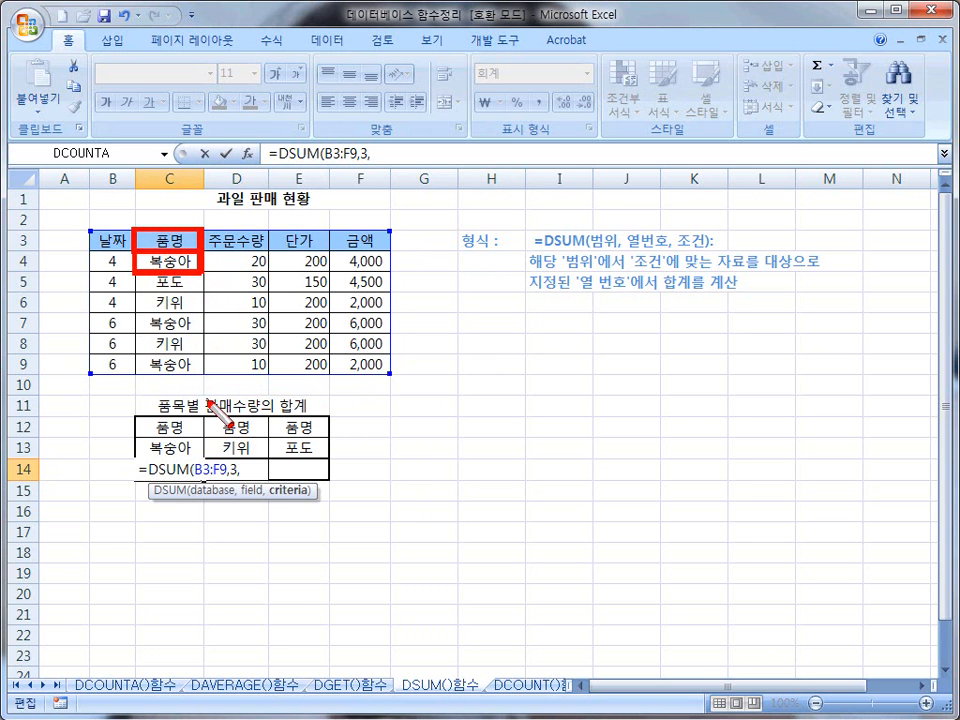
{"action": "mouse_move", "coordinate": [134, 419]}
{"action": "left_mouse_down"}
{"action": "mouse_move", "coordinate": [150, 462]}
{"action": "mouse_move", "coordinate": [207, 463]}
{"action": "left_mouse_up"}
{"action": "key", "text": "Escape"}
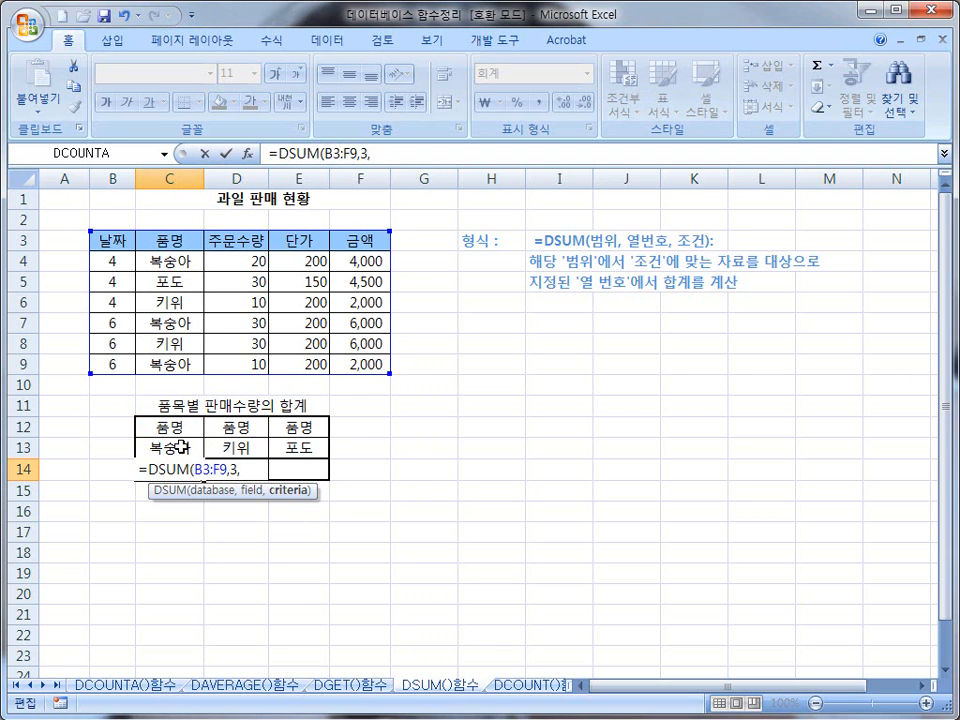
{"action": "key", "text": "ctrl+shift+d"}
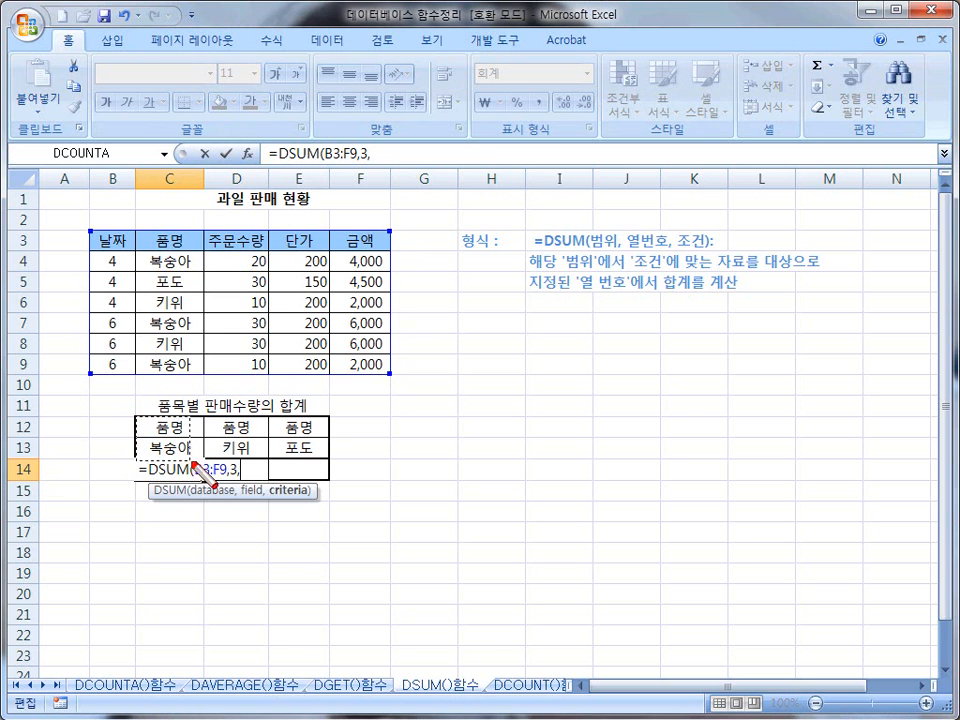
{"action": "left_click_drag", "start_coordinate": [137, 416], "coordinate": [205, 463]}
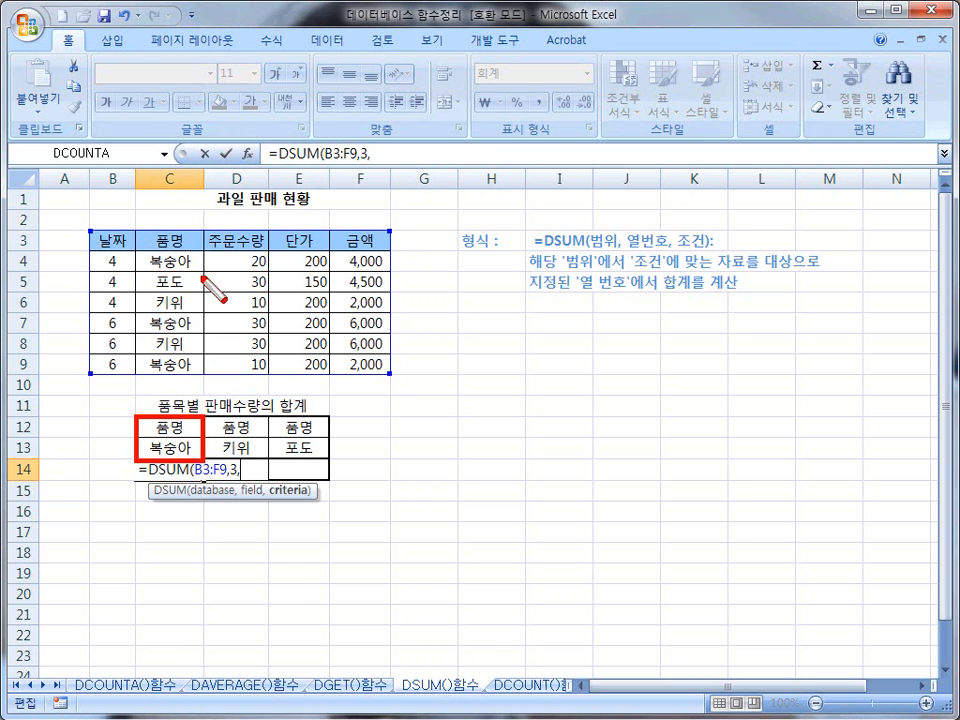
{"action": "key", "text": "Escape"}
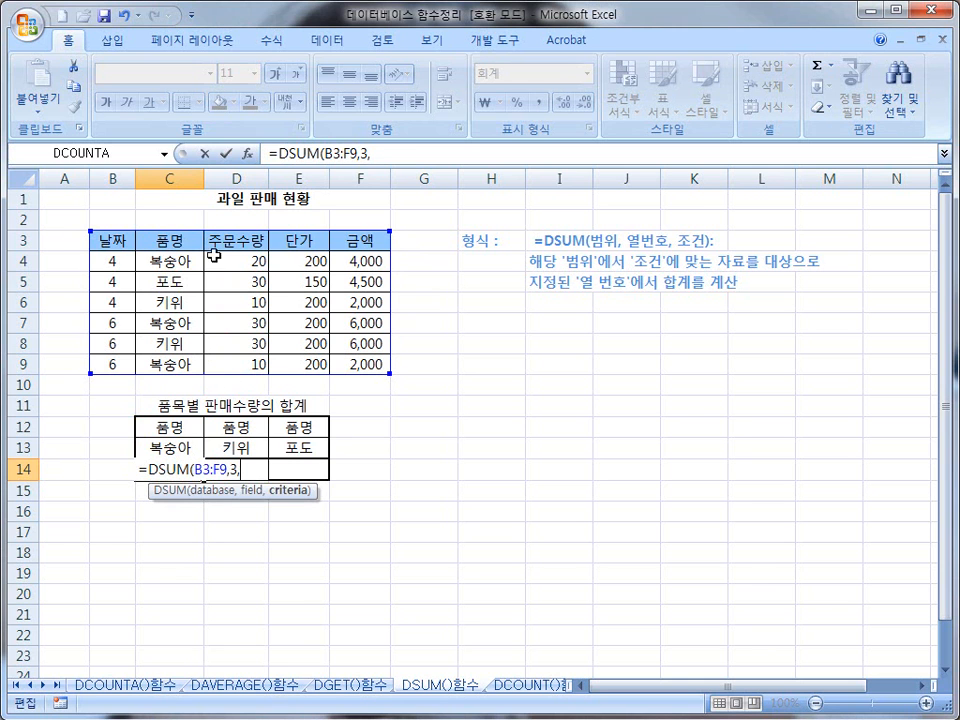
Complete the DSUM formula in C14 with C3:C4 as the criteria range for 복숭아.
{"action": "mouse_move", "coordinate": [169, 240]}
{"action": "left_mouse_down"}
{"action": "mouse_move", "coordinate": [195, 265]}
{"action": "mouse_move", "coordinate": [176, 262]}
{"action": "left_mouse_up"}
{"action": "type", "text": ")"}
{"action": "key", "text": "Return"}
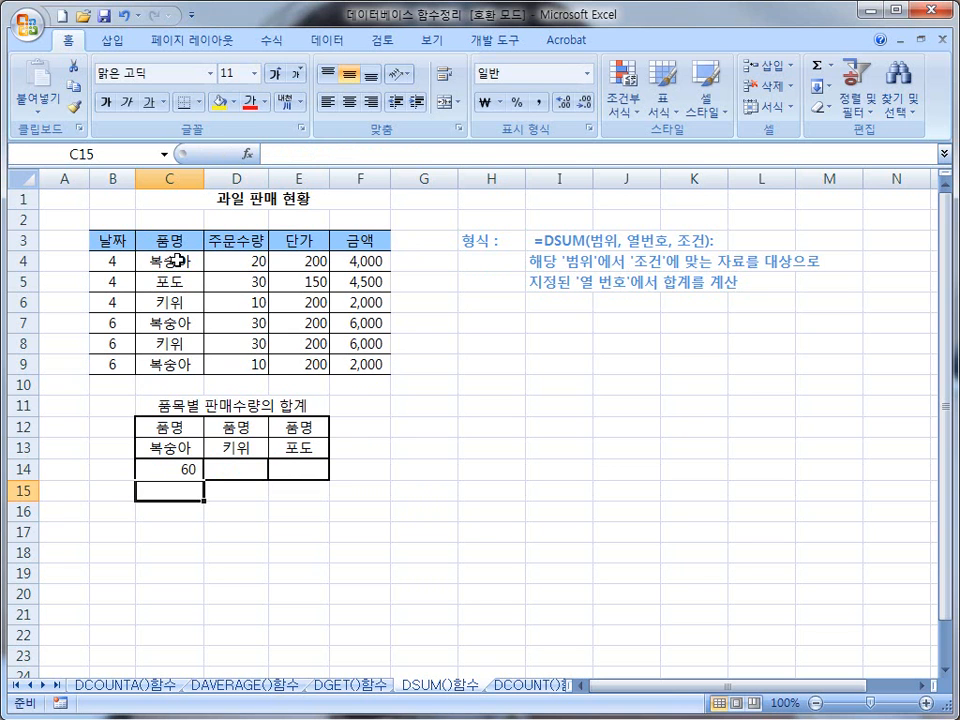
{"action": "key", "text": "ctrl+shift+d"}
{"action": "left_click_drag", "start_coordinate": [238, 251], "coordinate": [270, 271]}
{"action": "mouse_move", "coordinate": [237, 313]}
{"action": "left_mouse_down"}
{"action": "mouse_move", "coordinate": [268, 332]}
{"action": "mouse_move", "coordinate": [267, 376]}
{"action": "left_mouse_up"}
{"action": "left_click_drag", "start_coordinate": [175, 458], "coordinate": [198, 480]}
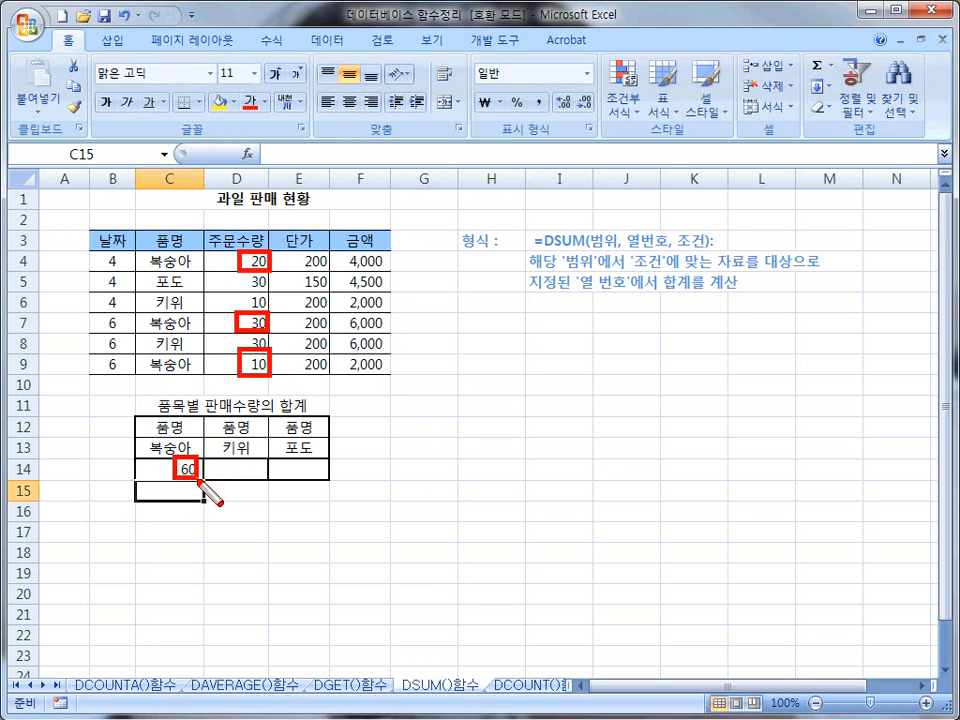
{"action": "key", "text": "Escape"}
Start a DSUM formula in D14 with B3:F9 as the database range and 3 as the field number.
{"action": "left_click", "coordinate": [232, 470]}
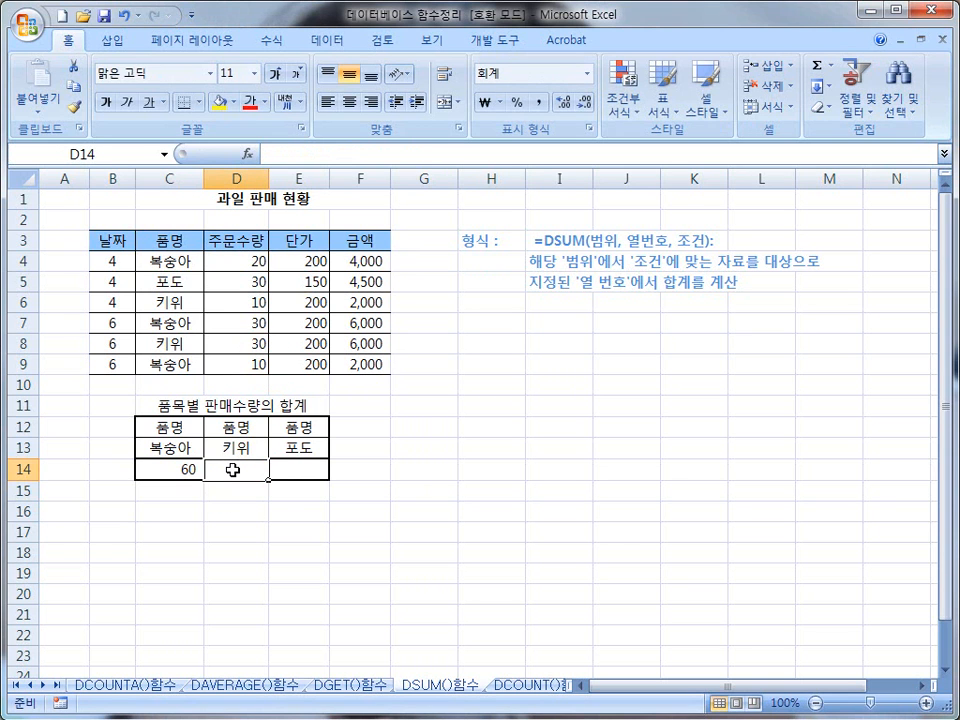
{"action": "type", "text": "="}
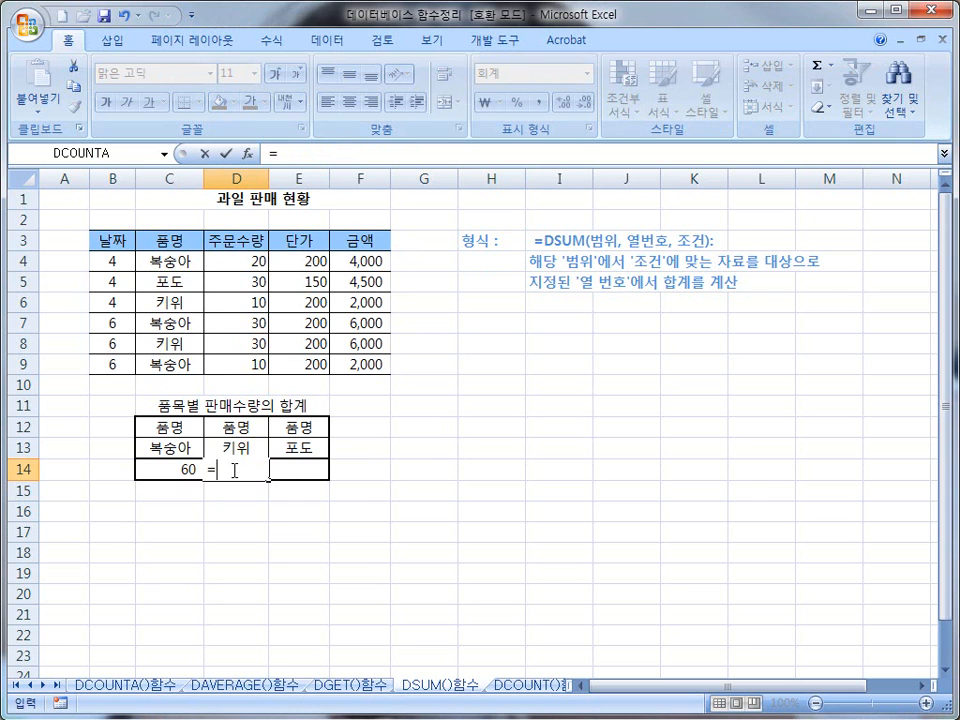
{"action": "type", "text": "DSUM"}
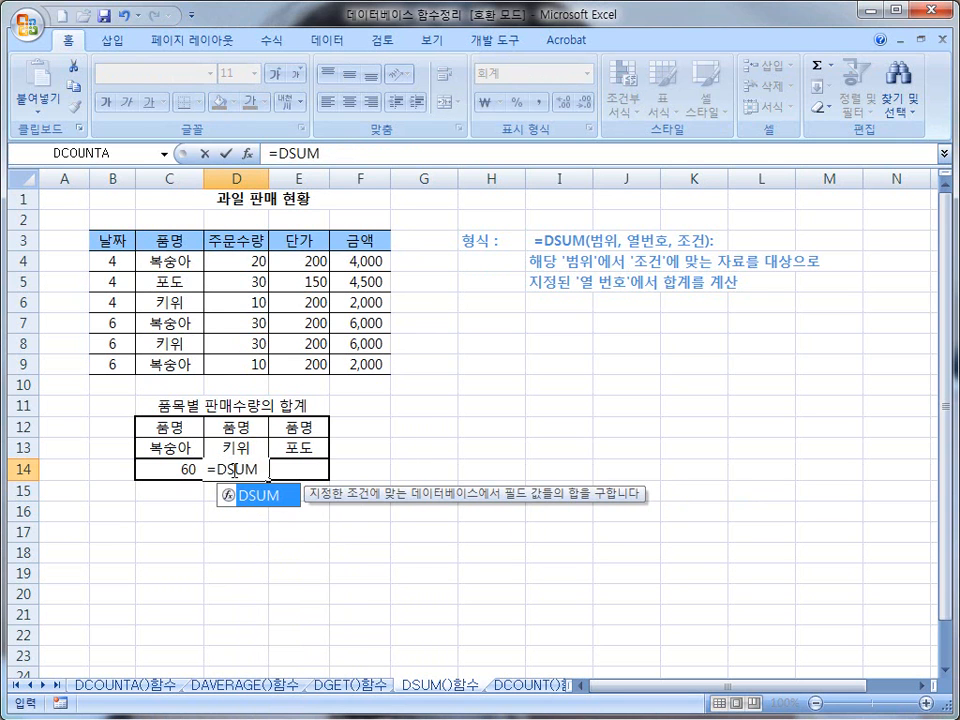
{"action": "type", "text": "("}
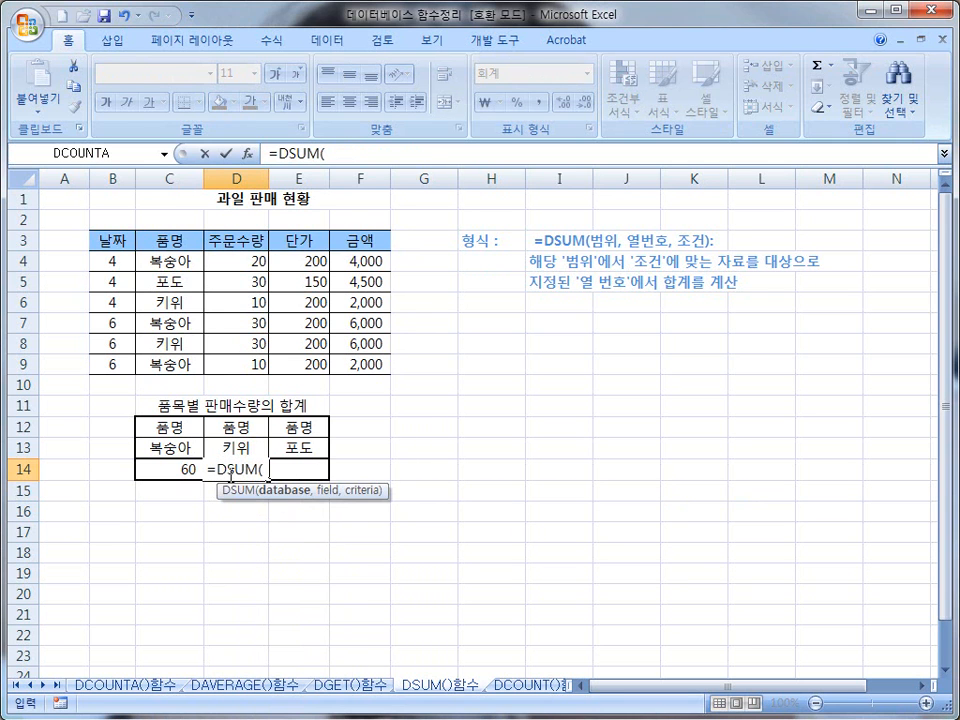
{"action": "left_click_drag", "start_coordinate": [120, 244], "coordinate": [357, 372]}
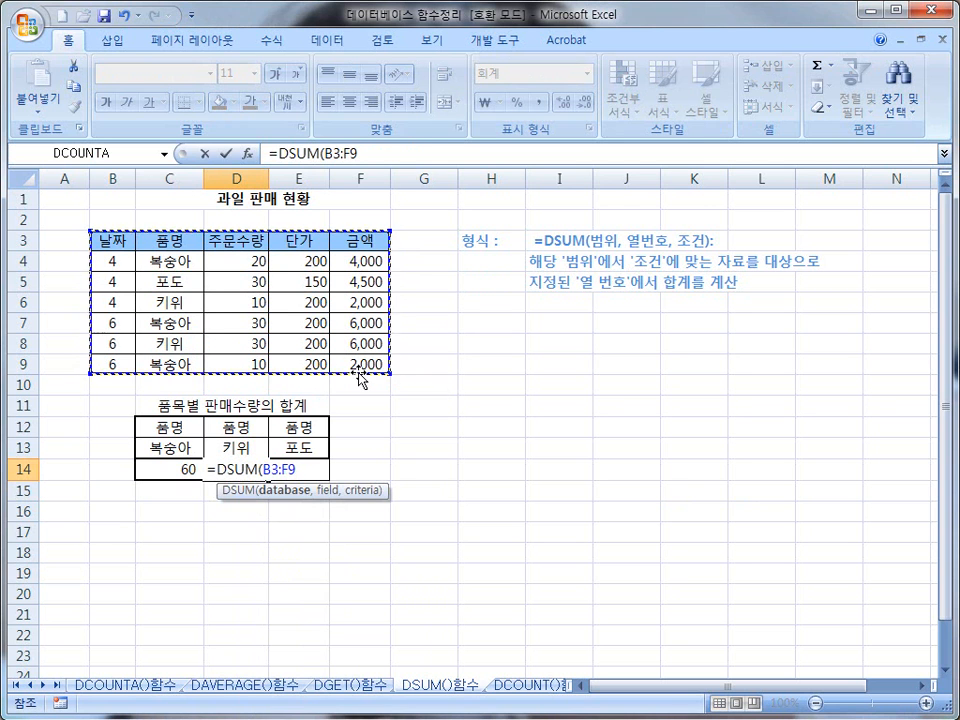
{"action": "type", "text": ","}
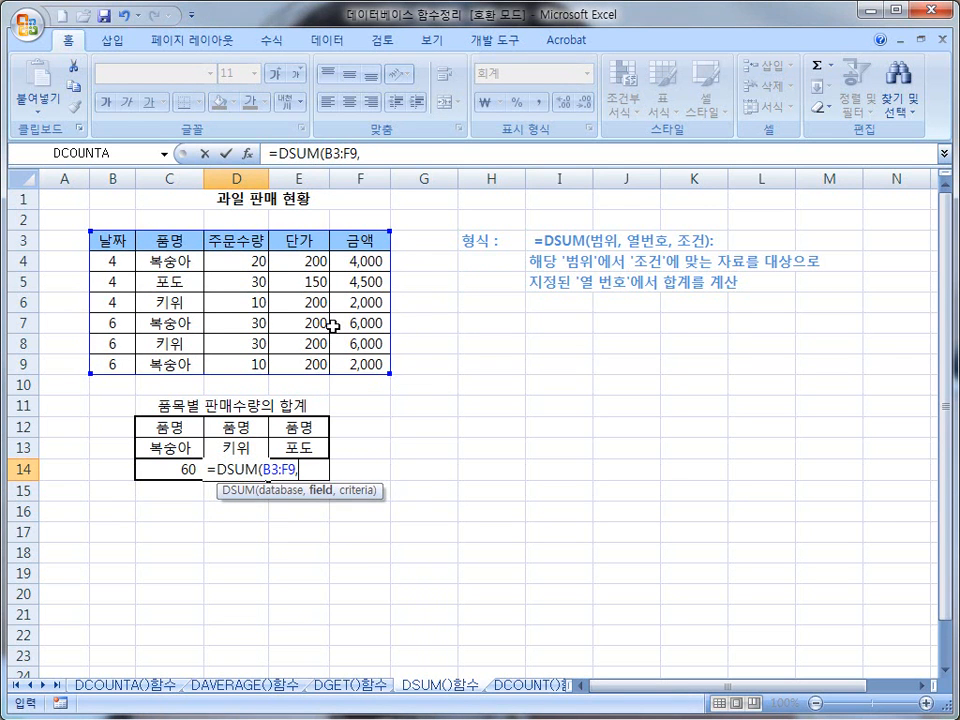
{"action": "type", "text": "3,"}
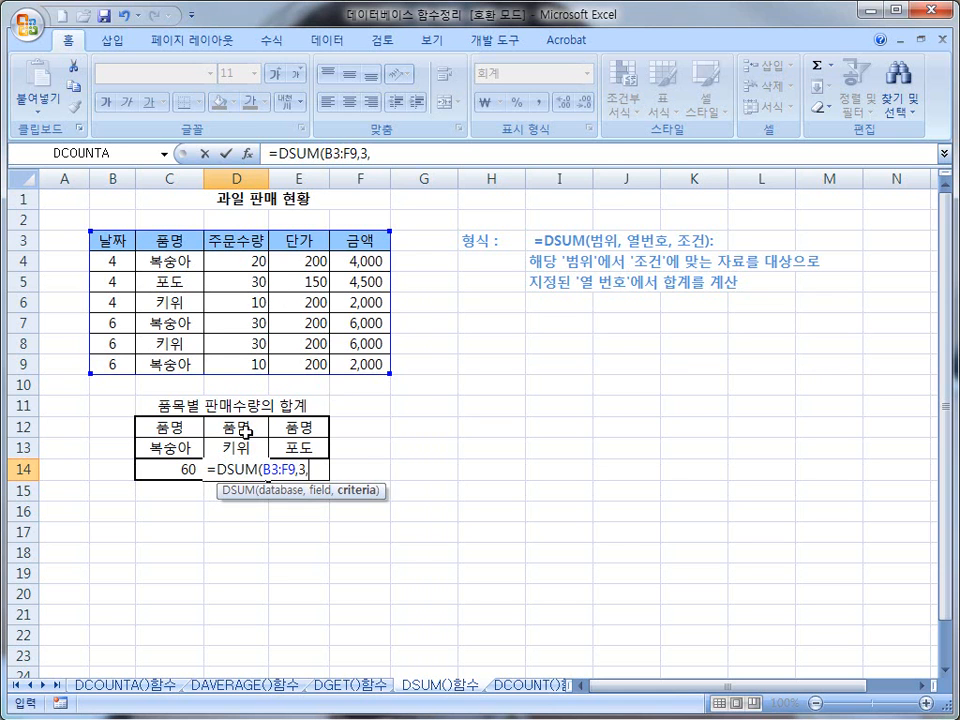
{"action": "key", "text": "ctrl+shift+d"}
{"action": "left_click_drag", "start_coordinate": [206, 419], "coordinate": [262, 458]}
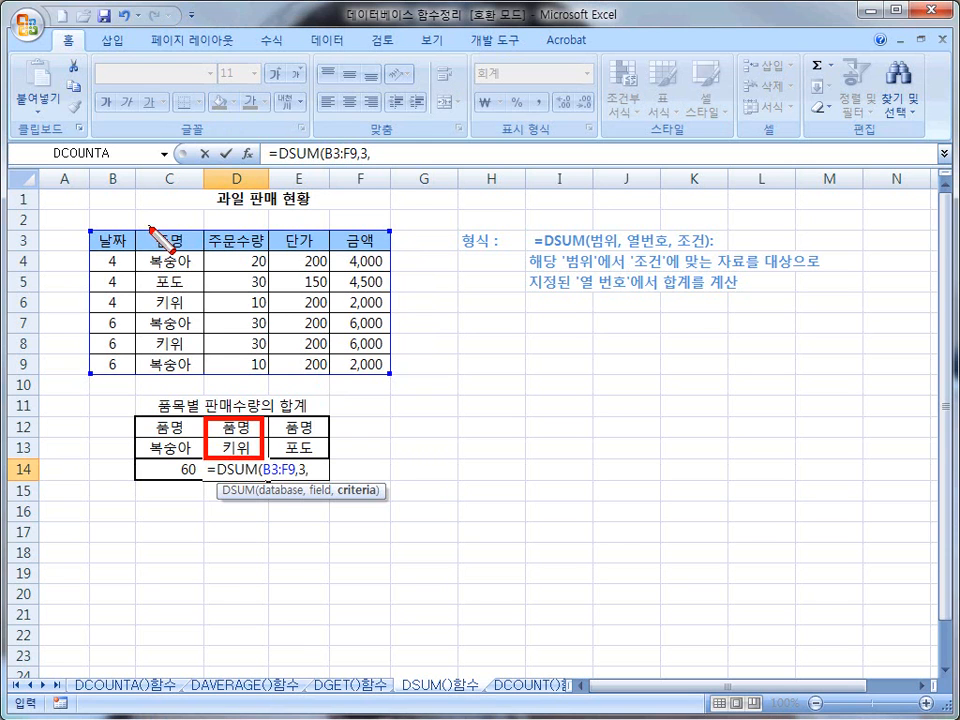
{"action": "left_click_drag", "start_coordinate": [134, 230], "coordinate": [205, 250]}
{"action": "left_click_drag", "start_coordinate": [134, 290], "coordinate": [205, 312]}
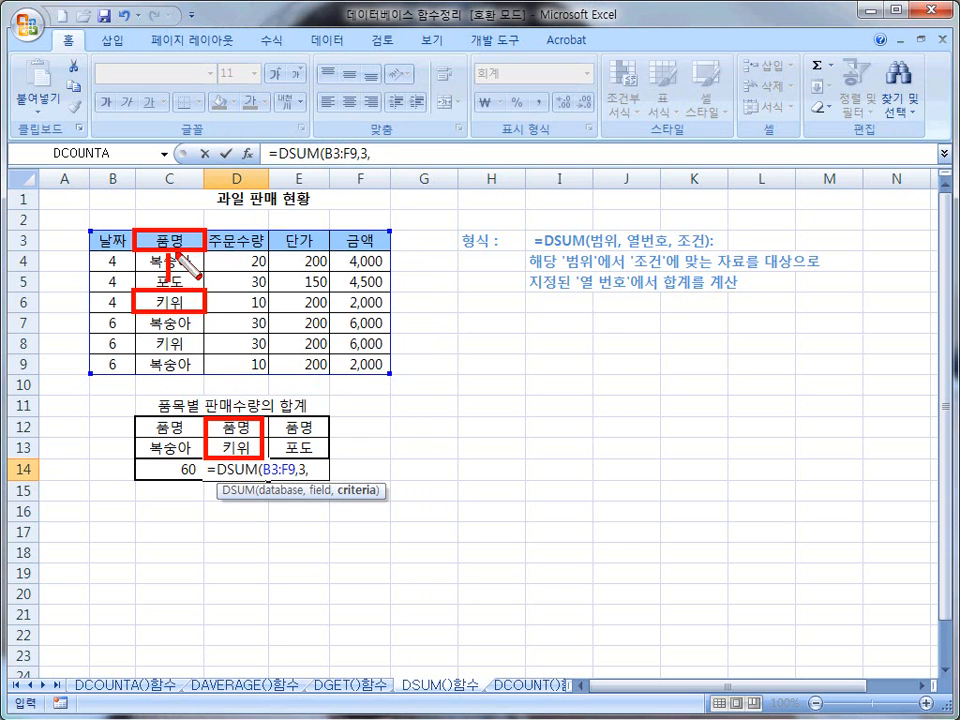
{"action": "left_click_drag", "start_coordinate": [168, 253], "coordinate": [168, 290]}
{"action": "key", "text": "Escape"}
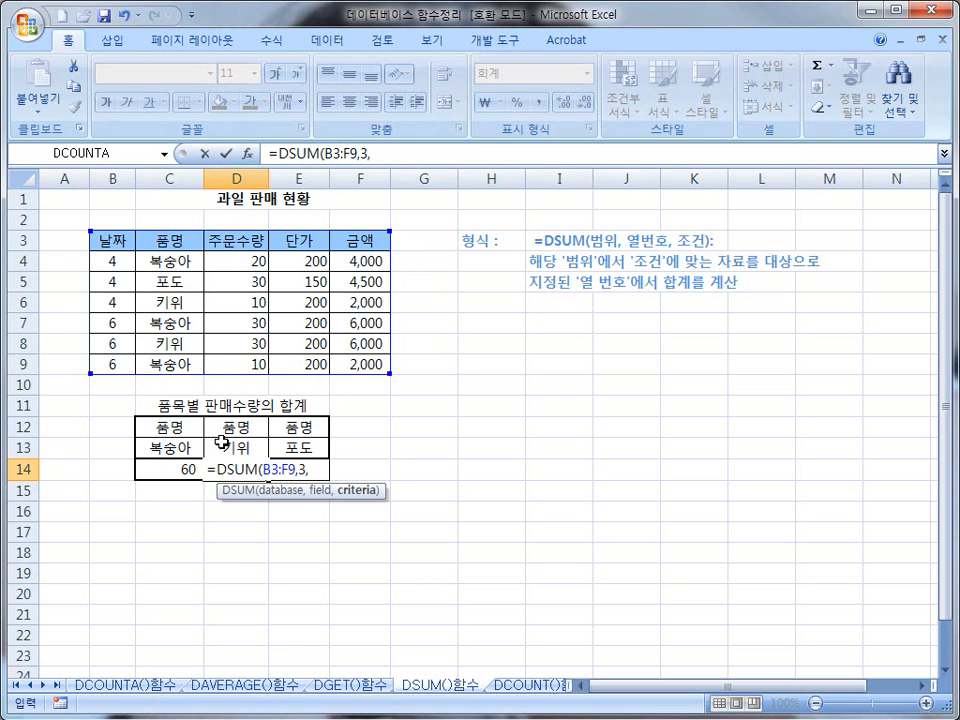
Complete the DSUM formula in D14 with D12:D13 as the criteria range for 키위.
{"action": "key", "text": "ctrl+shift+d"}
{"action": "mouse_move", "coordinate": [205, 418]}
{"action": "left_mouse_down"}
{"action": "mouse_move", "coordinate": [270, 458]}
{"action": "mouse_move", "coordinate": [234, 426]}
{"action": "mouse_move", "coordinate": [236, 448]}
{"action": "left_mouse_up"}
{"action": "key", "text": "Escape"}
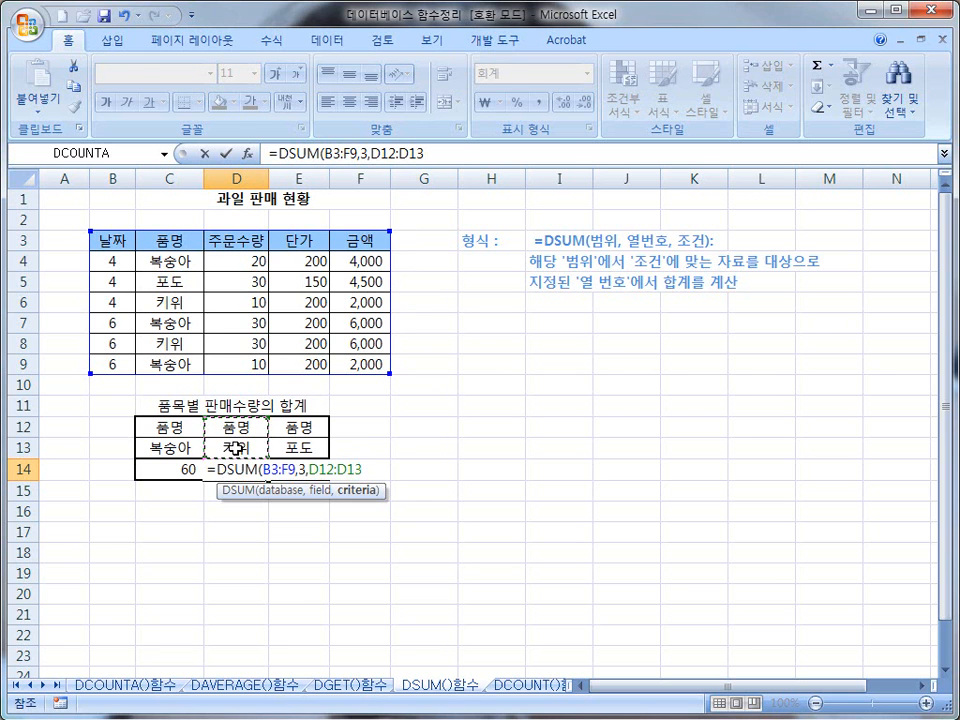
{"action": "type", "text": ")"}
{"action": "key", "text": "Return"}
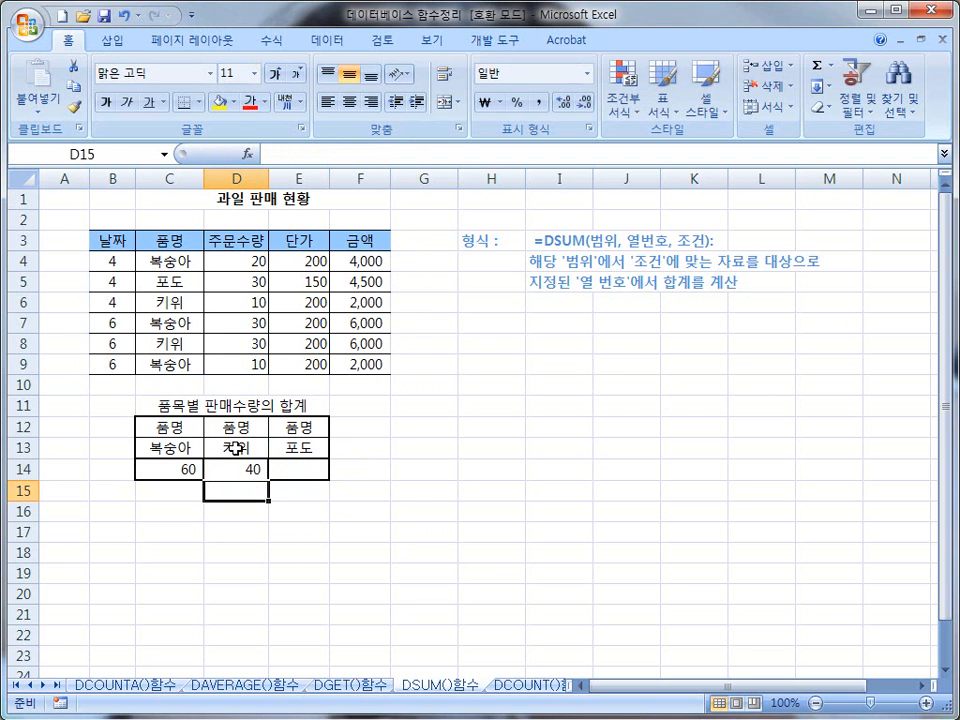
Review the DSUM formulas in C14 and D14, comparing their criteria ranges with the criteria table and the 품명 column of the source data.
{"action": "left_click", "coordinate": [189, 469]}
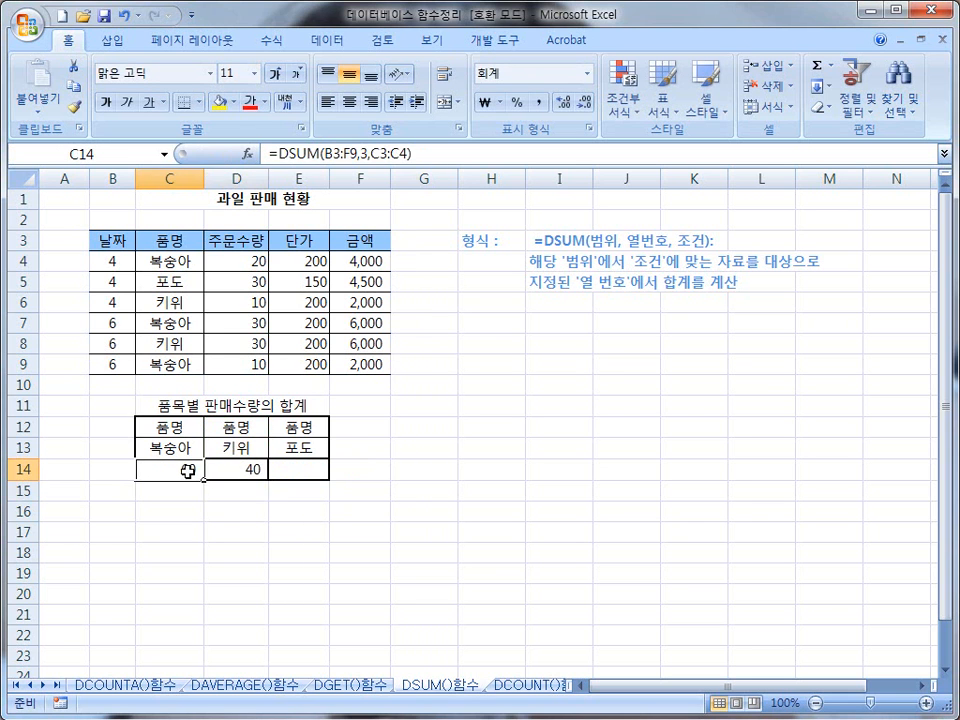
{"action": "left_click", "coordinate": [236, 469]}
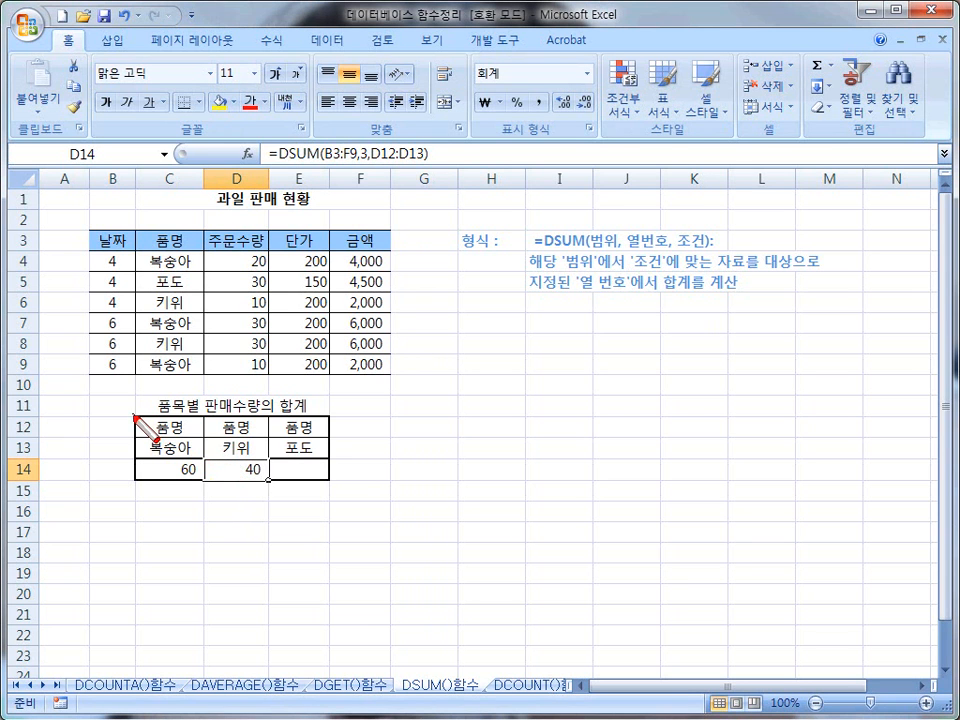
{"action": "left_click_drag", "start_coordinate": [134, 414], "coordinate": [331, 459]}
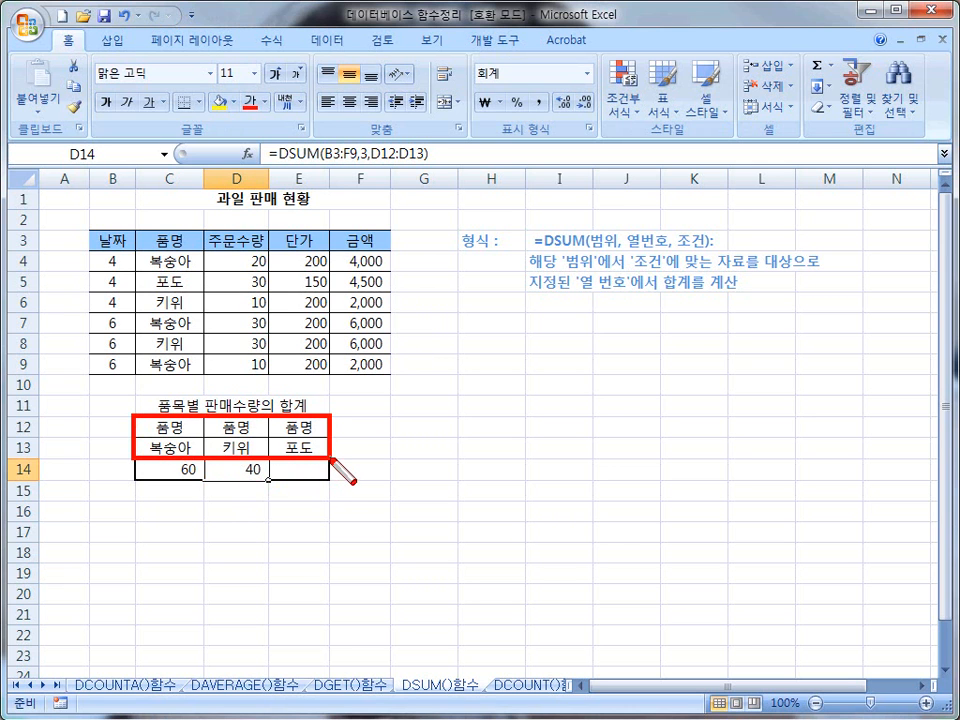
{"action": "key", "text": "e"}
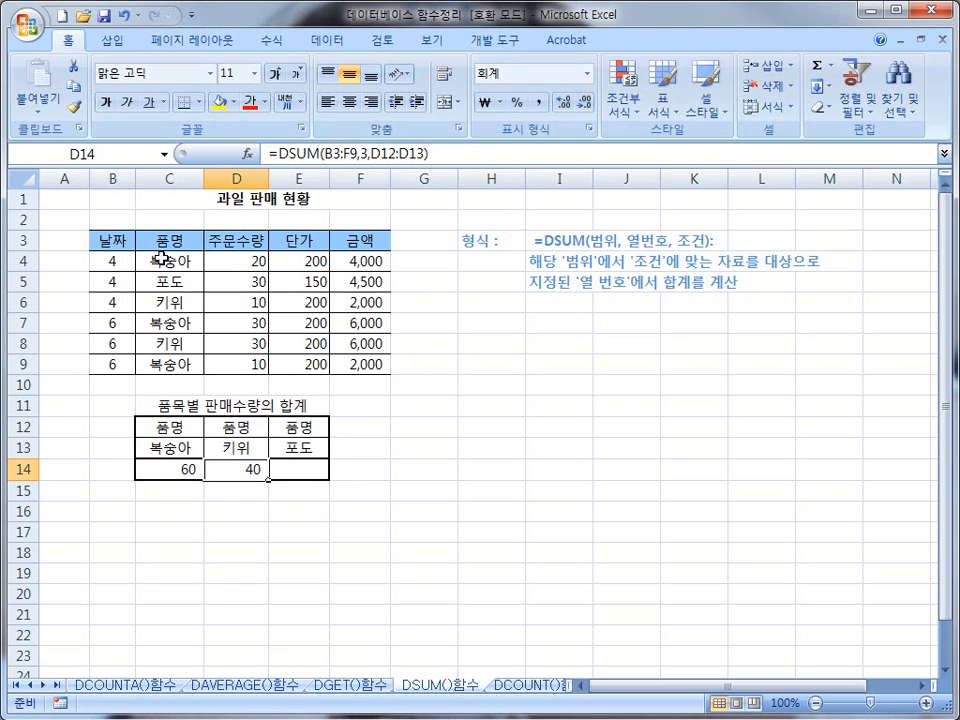
{"action": "mouse_move", "coordinate": [133, 229]}
{"action": "left_mouse_down"}
{"action": "mouse_move", "coordinate": [152, 277]}
{"action": "mouse_move", "coordinate": [205, 272]}
{"action": "left_mouse_up"}
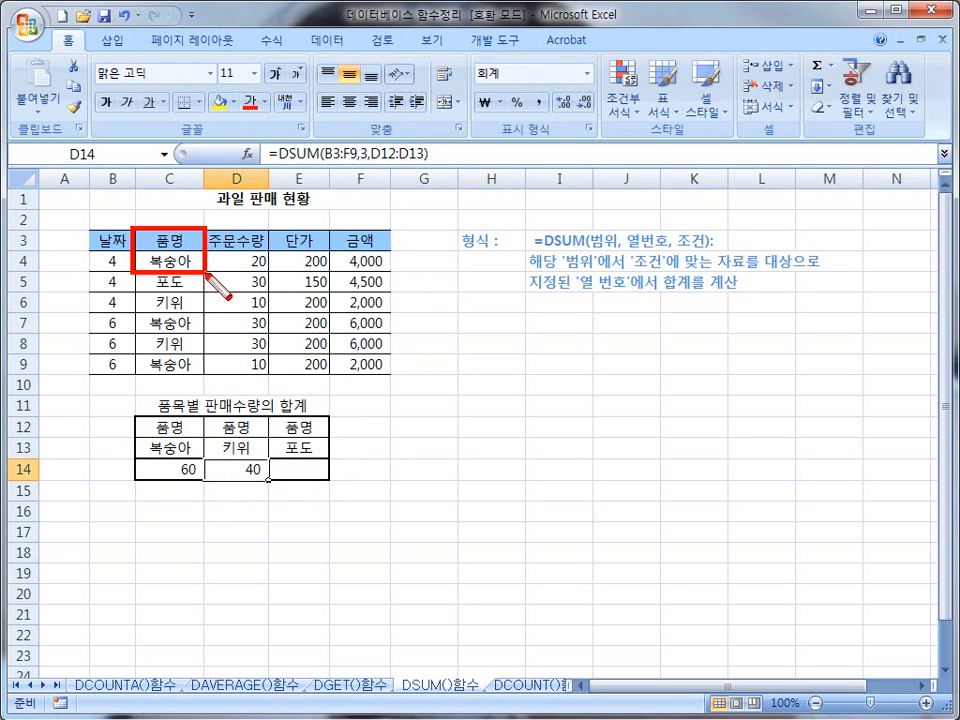
{"action": "key", "text": "Escape"}
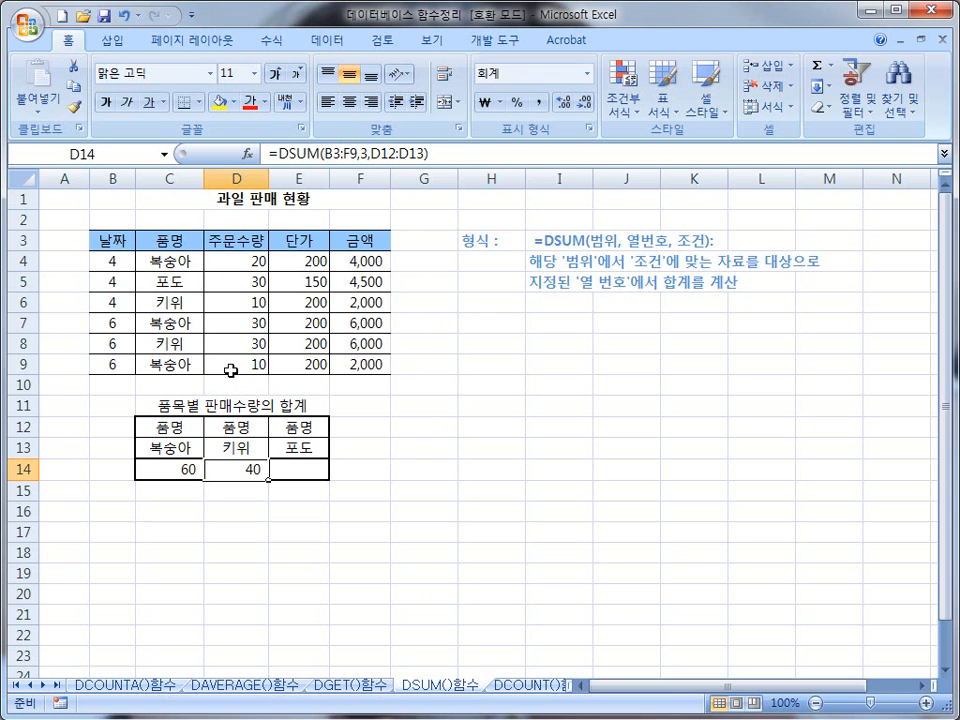
{"action": "left_click_drag", "start_coordinate": [668, 221], "coordinate": [706, 256]}
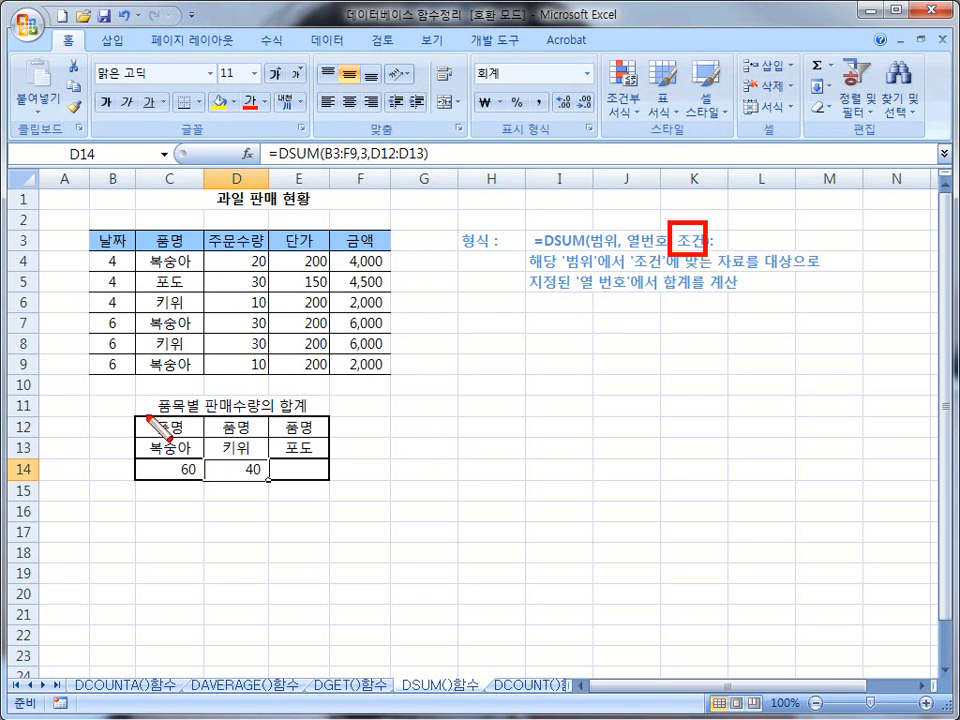
{"action": "mouse_move", "coordinate": [135, 417]}
{"action": "left_mouse_down"}
{"action": "mouse_move", "coordinate": [271, 466]}
{"action": "mouse_move", "coordinate": [330, 461]}
{"action": "left_mouse_up"}
{"action": "key", "text": "Escape"}
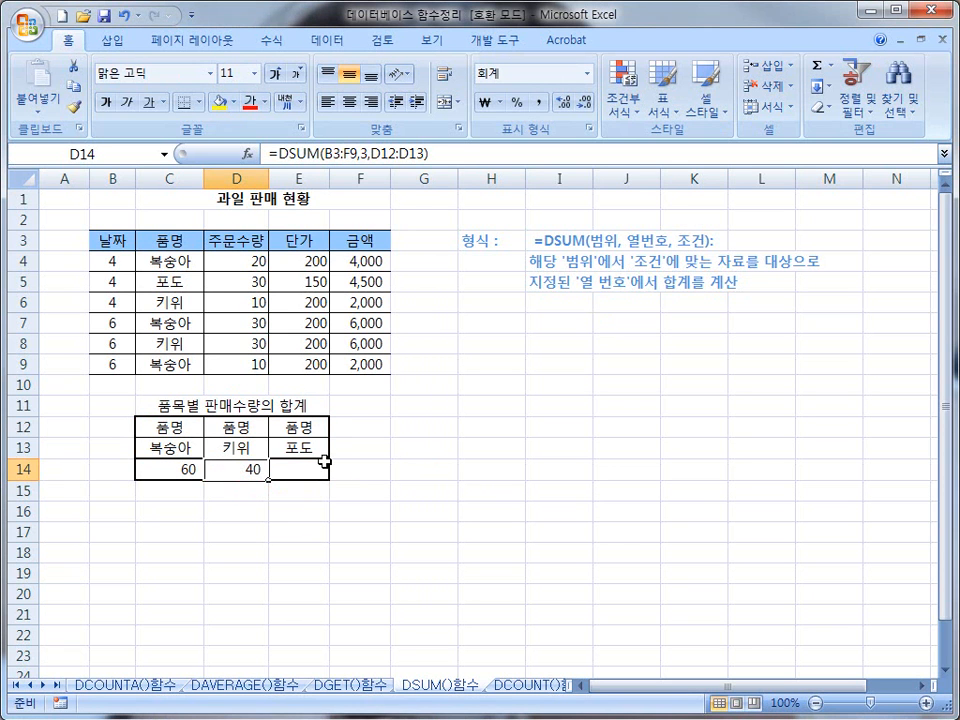
{"action": "key", "text": "ctrl+shift+d"}
{"action": "mouse_move", "coordinate": [136, 230]}
{"action": "left_mouse_down"}
{"action": "mouse_move", "coordinate": [187, 271]}
{"action": "mouse_move", "coordinate": [209, 274]}
{"action": "left_mouse_up"}
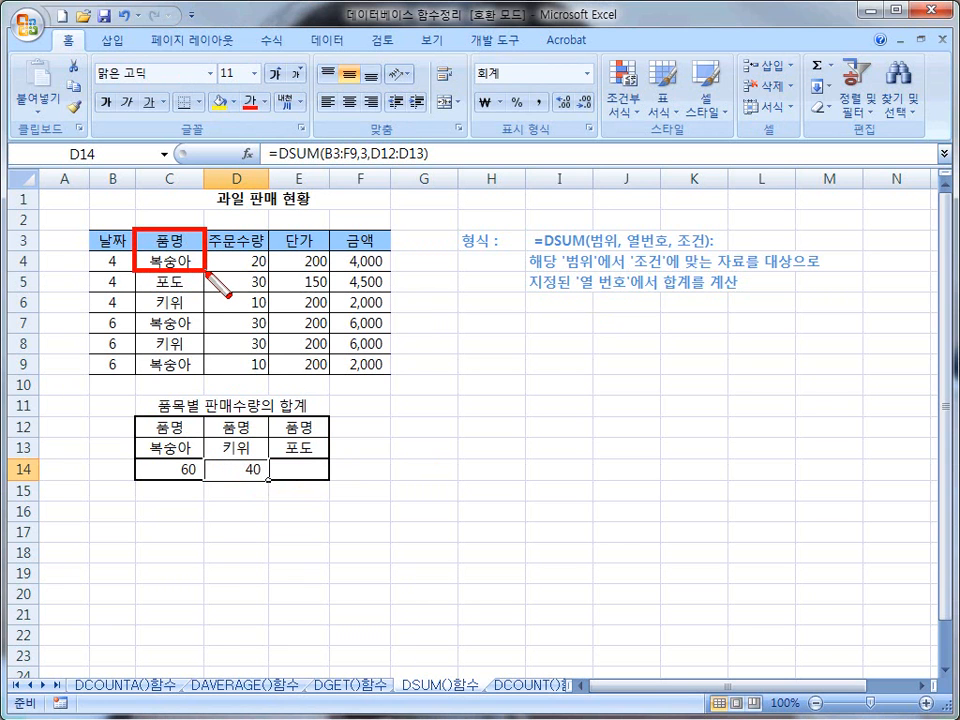
{"action": "left_click_drag", "start_coordinate": [86, 230], "coordinate": [389, 376]}
{"action": "key", "text": "Escape"}
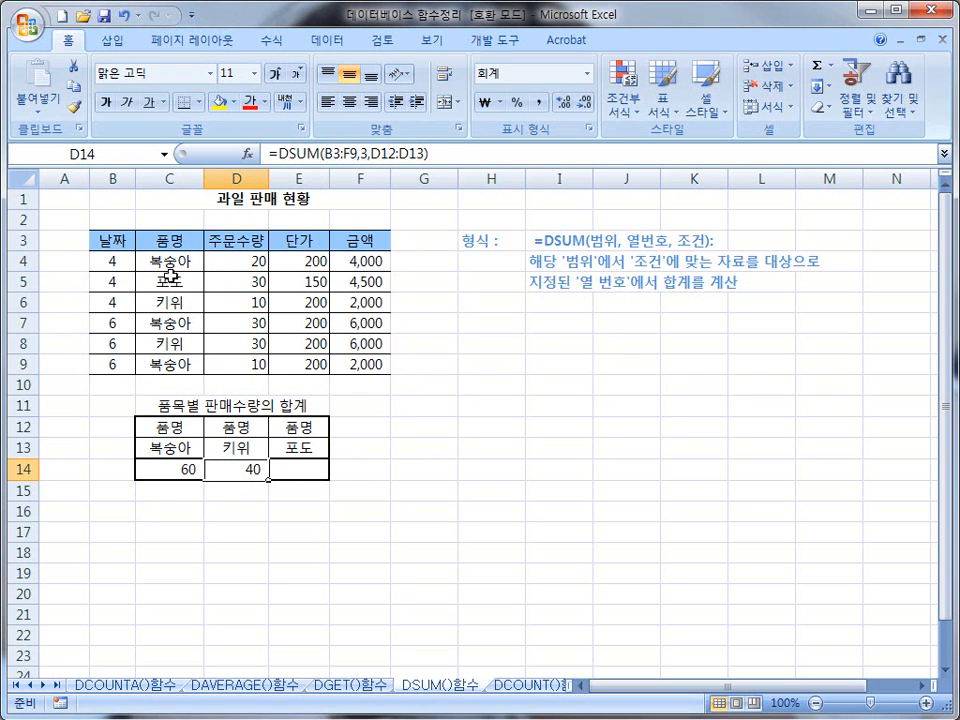
Start a DSUM formula in E14 with B3:F9 as the database range.
{"action": "left_click", "coordinate": [295, 468]}
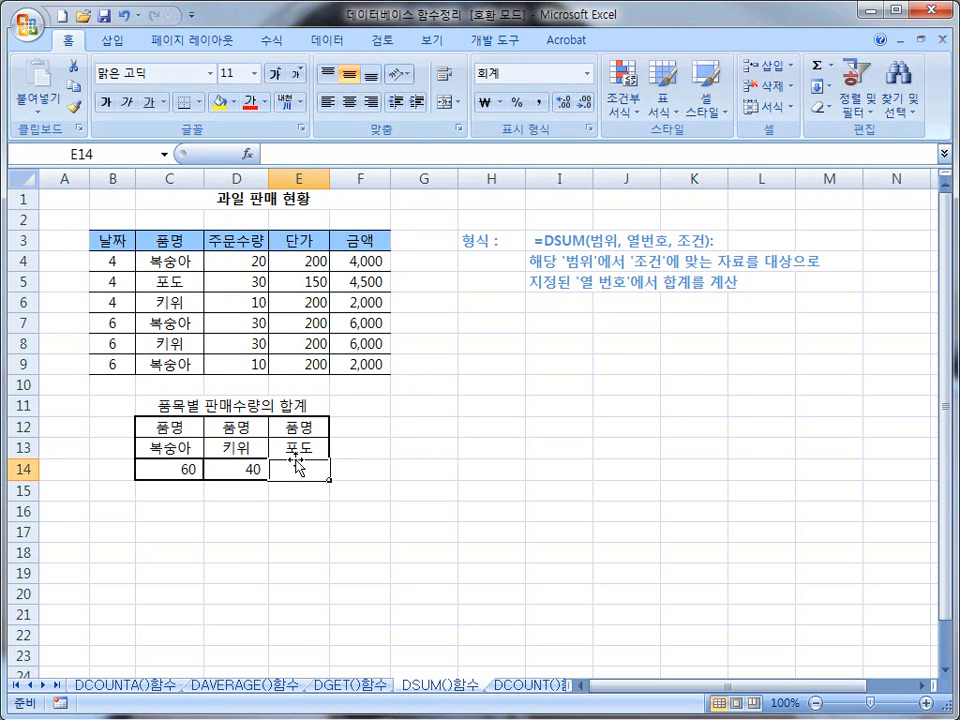
{"action": "type", "text": "="}
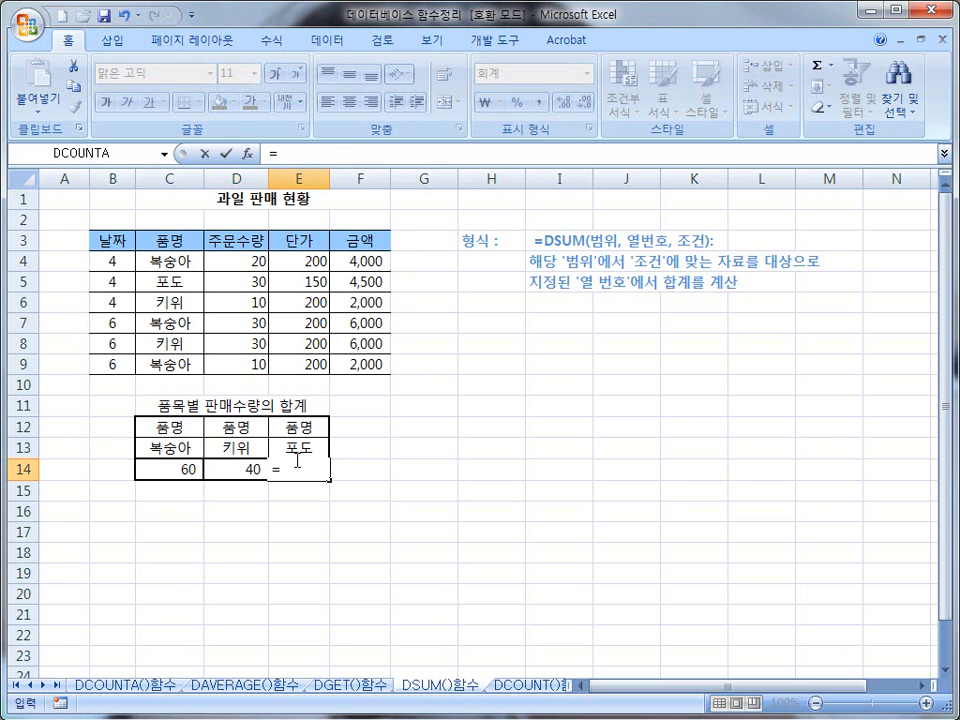
{"action": "type", "text": "DSUM("}
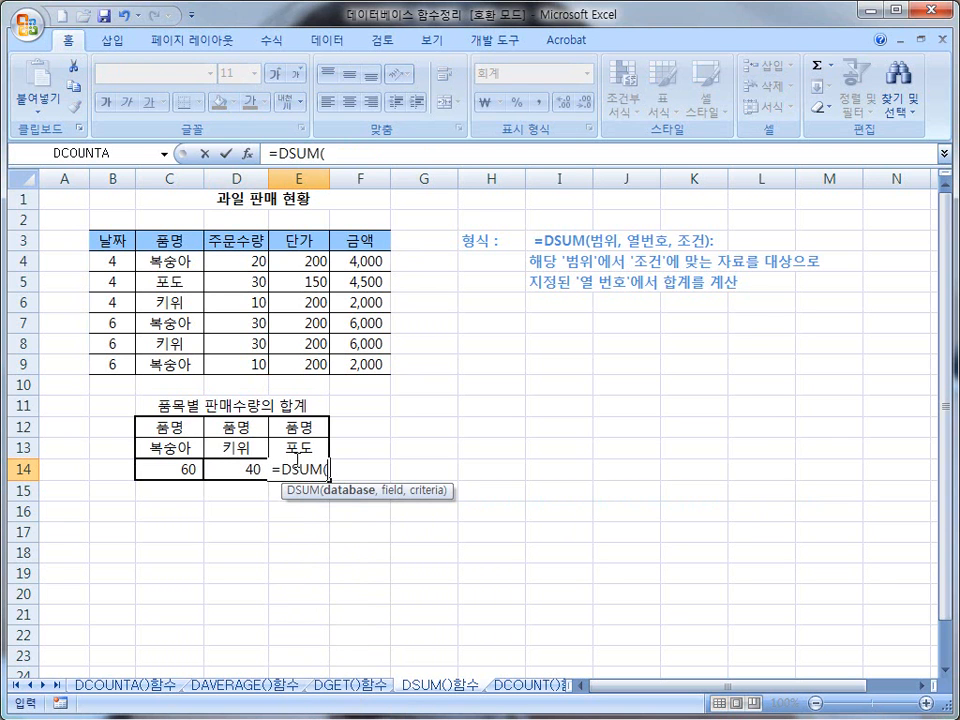
{"action": "left_click_drag", "start_coordinate": [120, 240], "coordinate": [364, 368]}
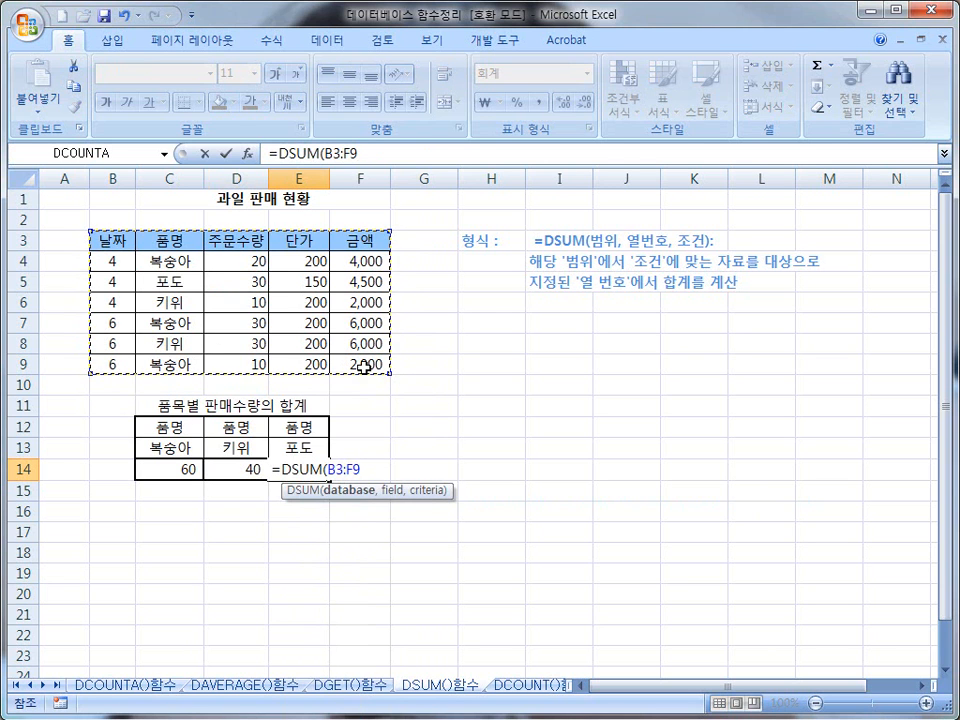
{"action": "type", "text": ","}
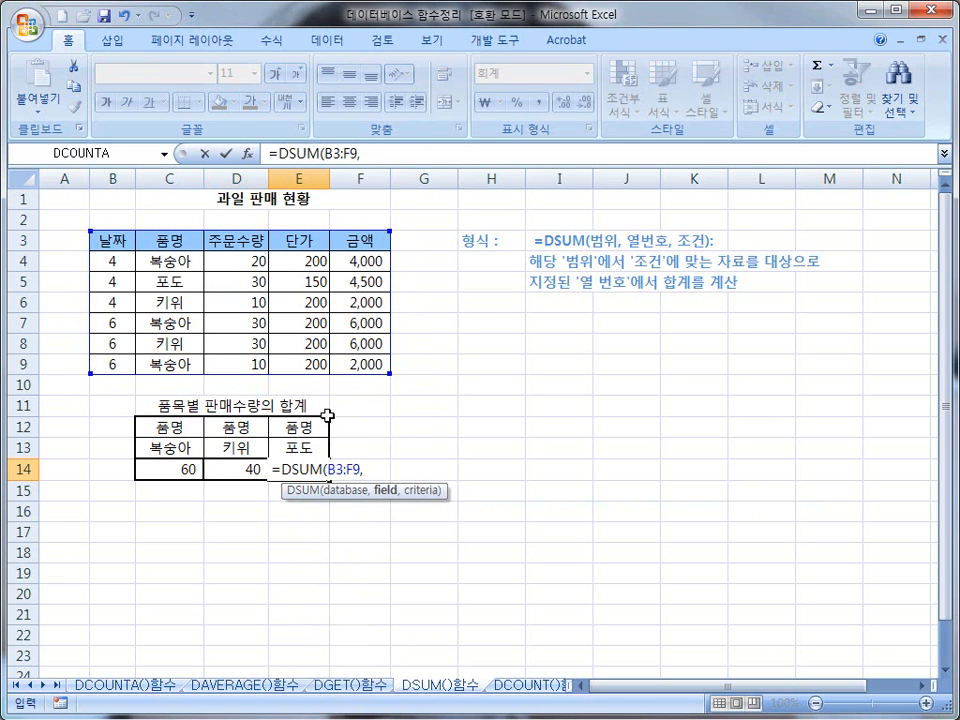
{"action": "type", "text": "\"품명"}
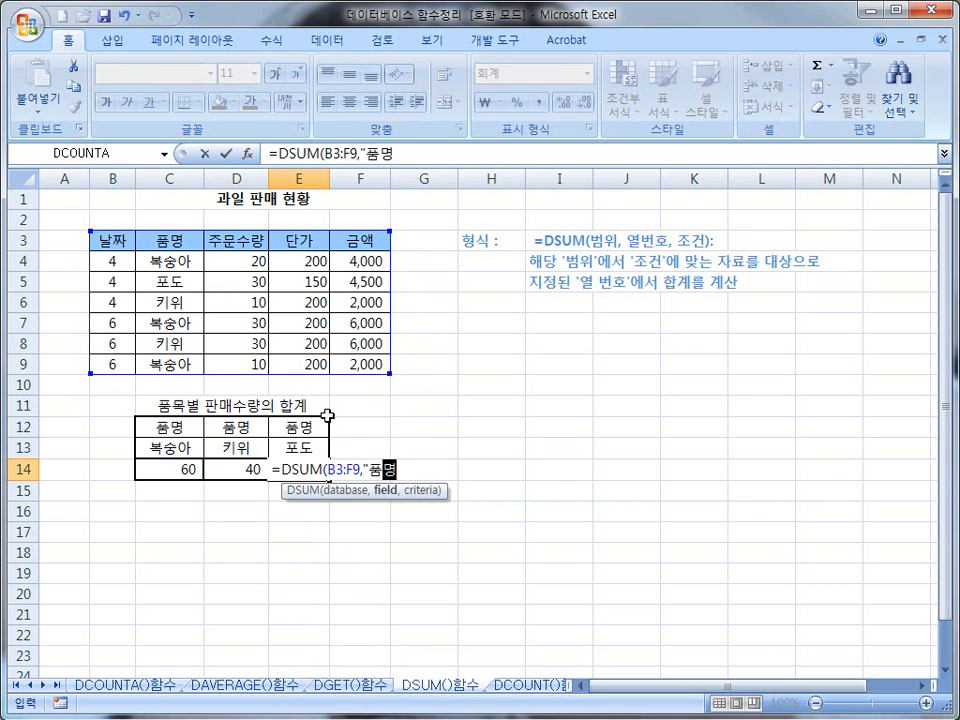
{"action": "key", "text": "BackSpace"}
{"action": "key", "text": "BackSpace"}
{"action": "key", "text": "BackSpace"}
{"action": "key", "text": "BackSpace"}
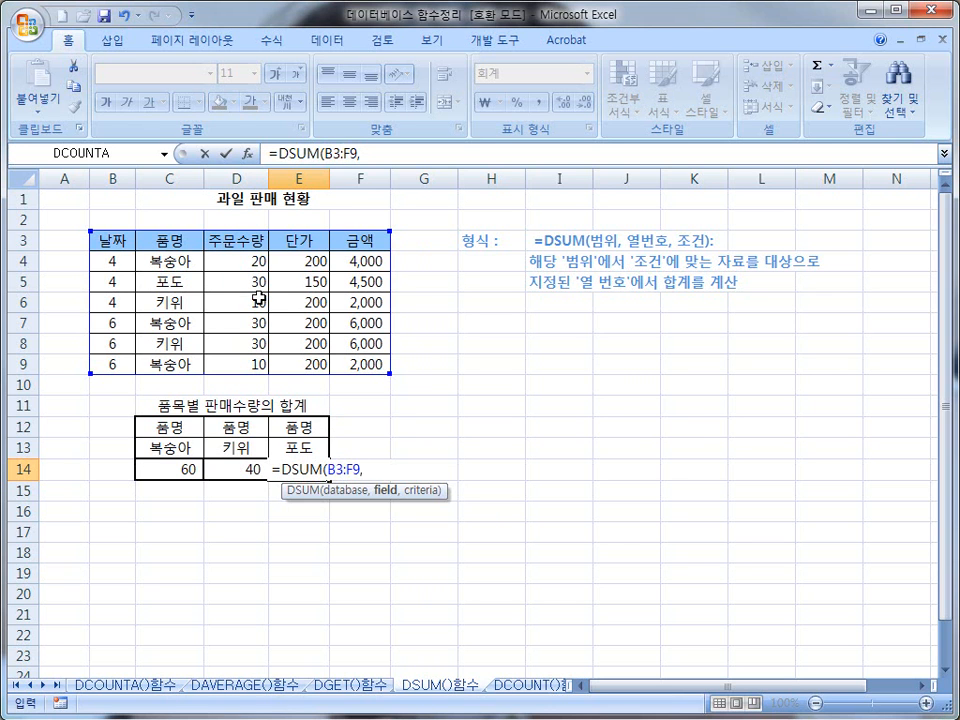
Complete the DSUM formula in E14 with "주문수량" as the field and E12:E13 as the criteria range, and check it against the 포도 row.
{"action": "type", "text": "\"주문"}
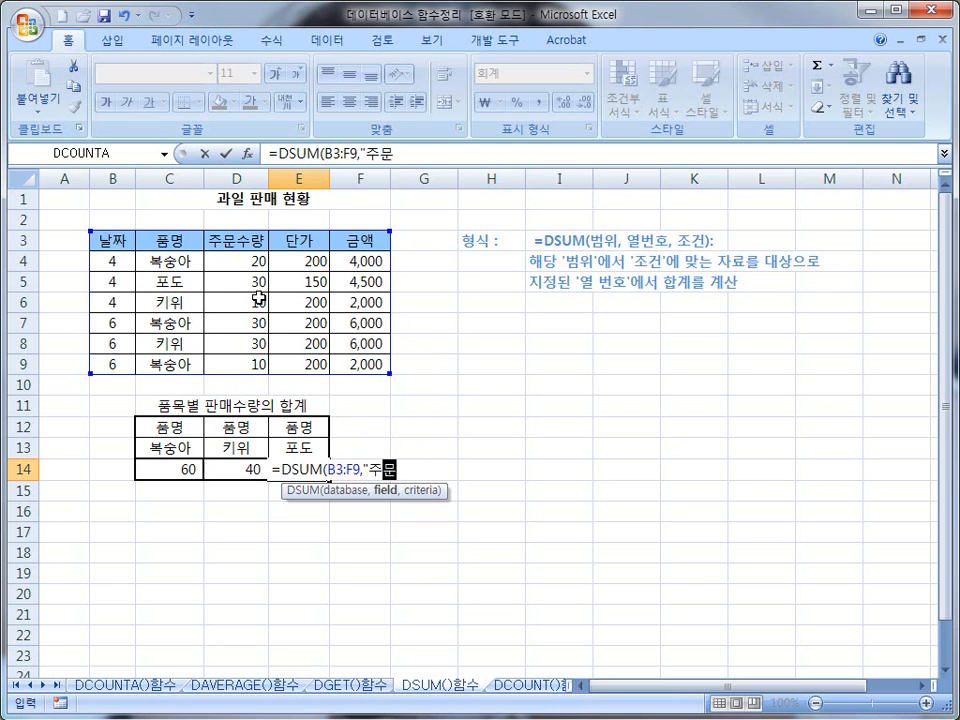
{"action": "type", "text": "수량\""}
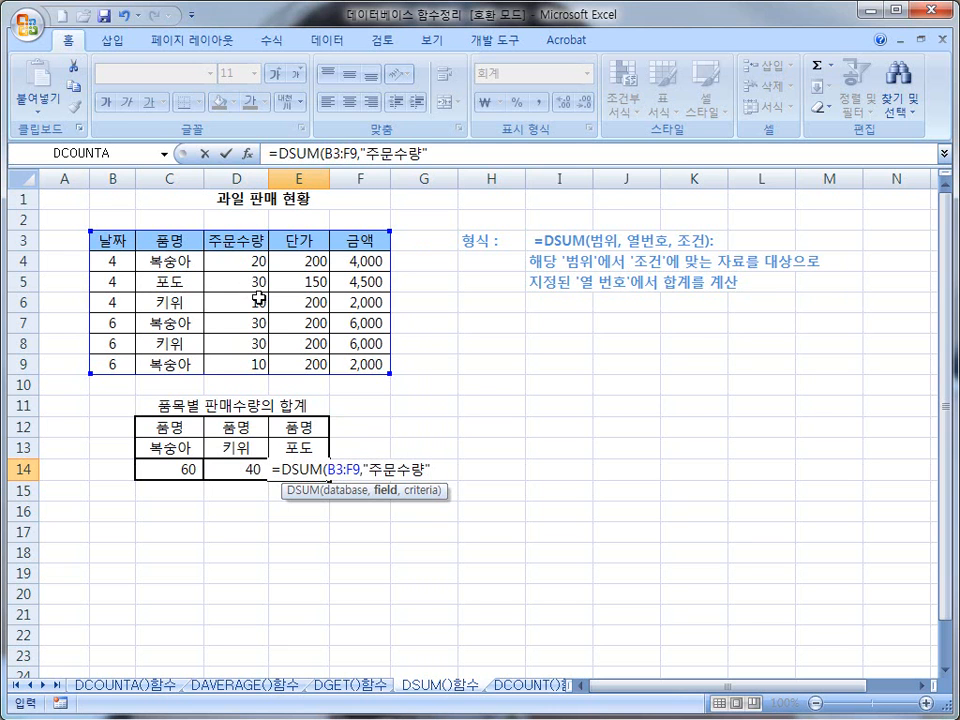
{"action": "type", "text": ","}
{"action": "left_click_drag", "start_coordinate": [295, 425], "coordinate": [301, 445]}
{"action": "type", "text": ")"}
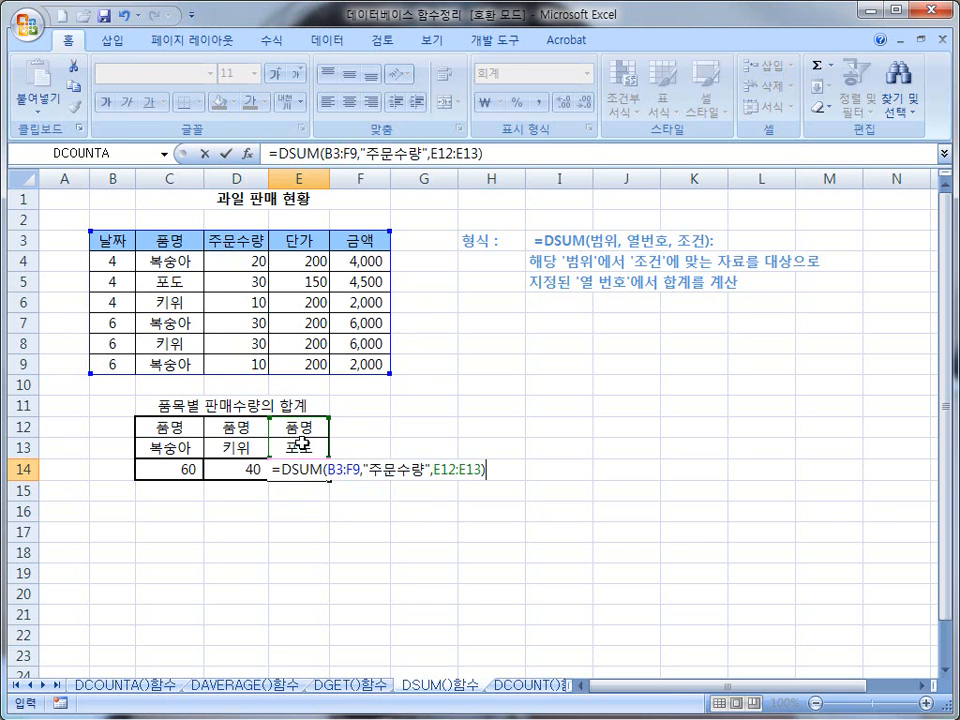
{"action": "key", "text": "Return"}
{"action": "left_click", "coordinate": [311, 474]}
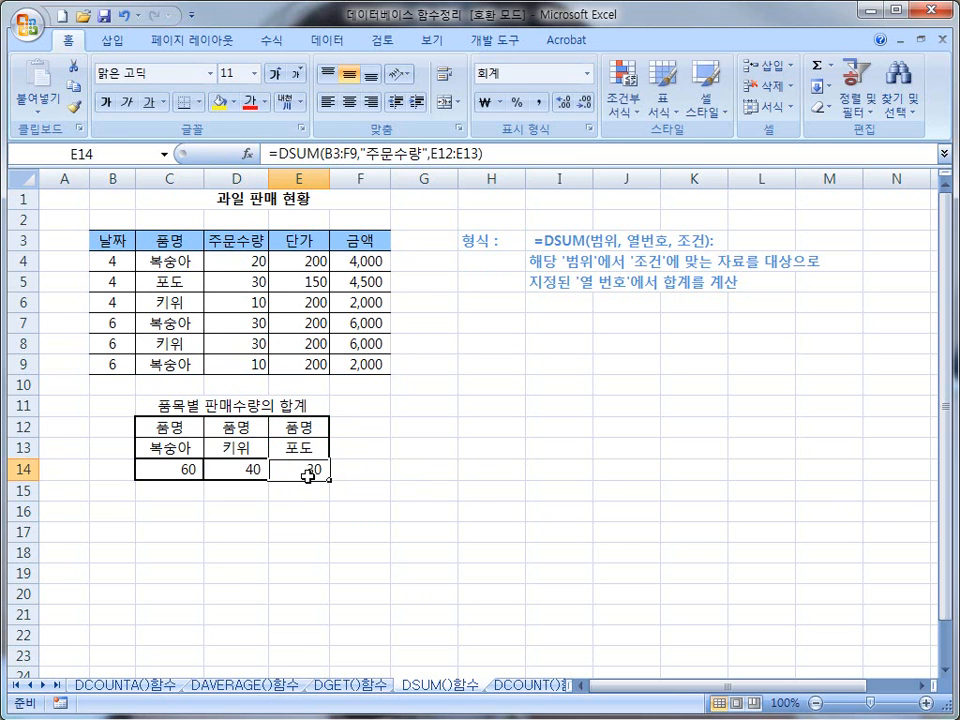
{"action": "left_click", "coordinate": [247, 284]}
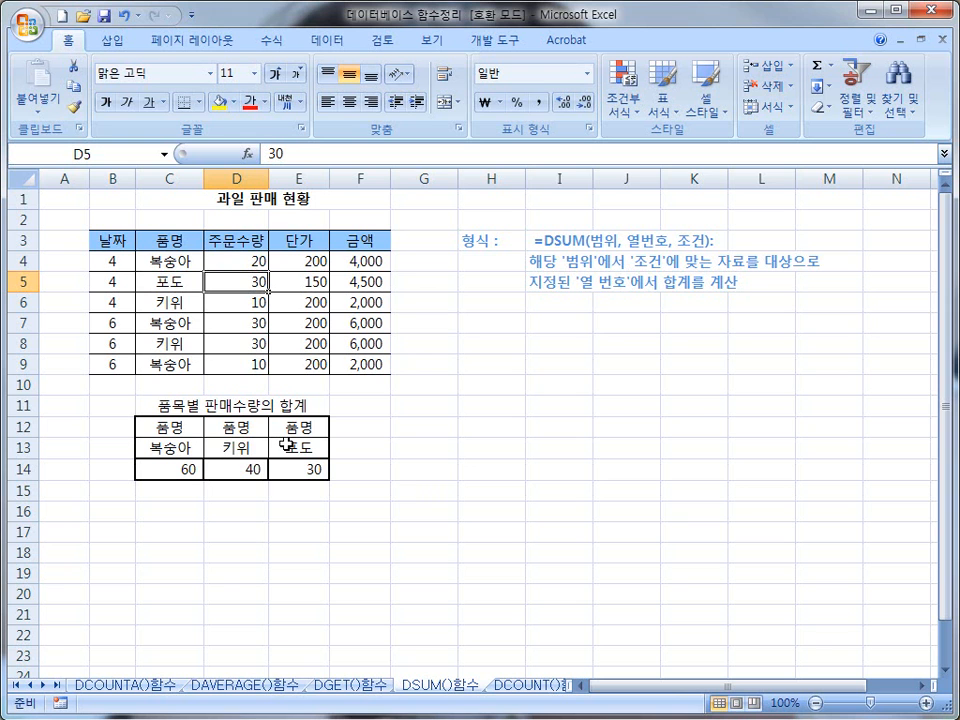
On the DCOUNT()함수 sheet, start a DCOUNT formula in C14 with B3:F9 as the database range.
{"action": "left_click", "coordinate": [521, 686]}
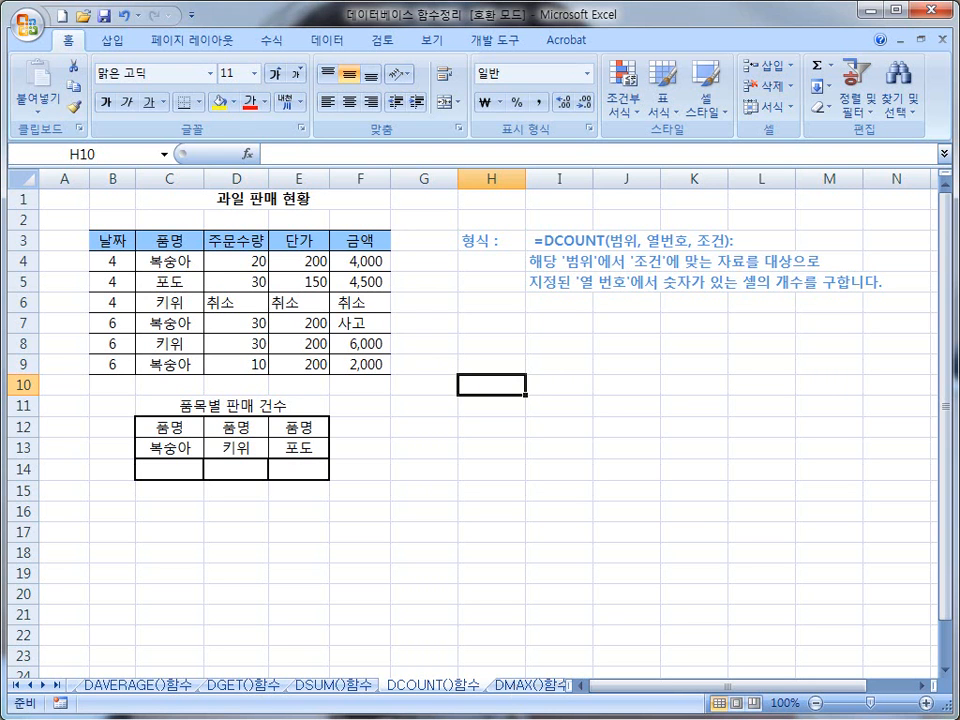
{"action": "left_click", "coordinate": [181, 470]}
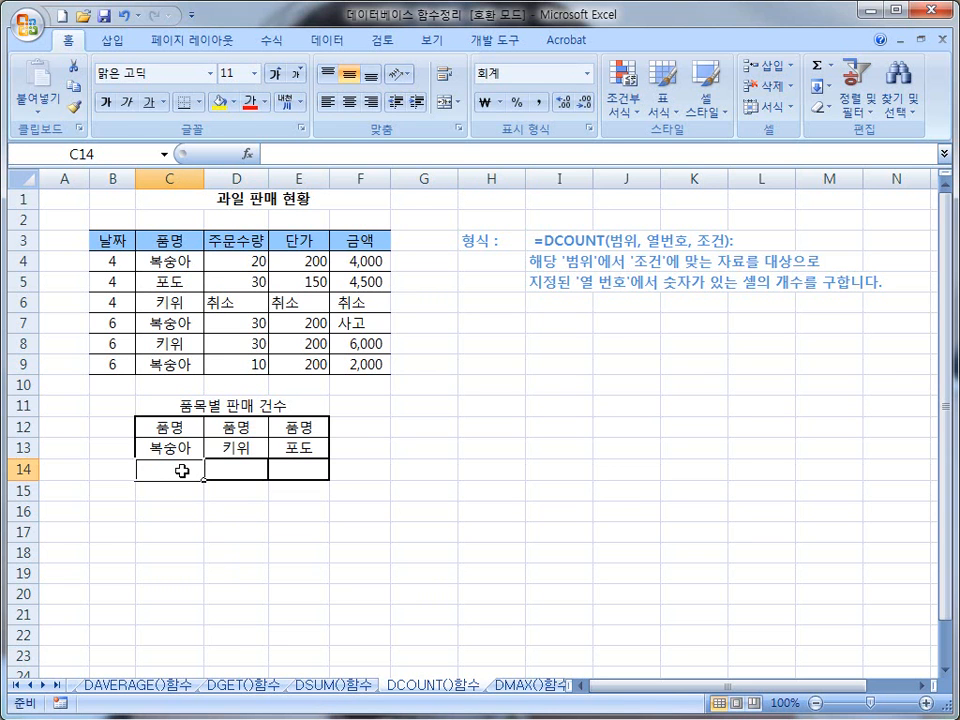
{"action": "type", "text": "=DCO"}
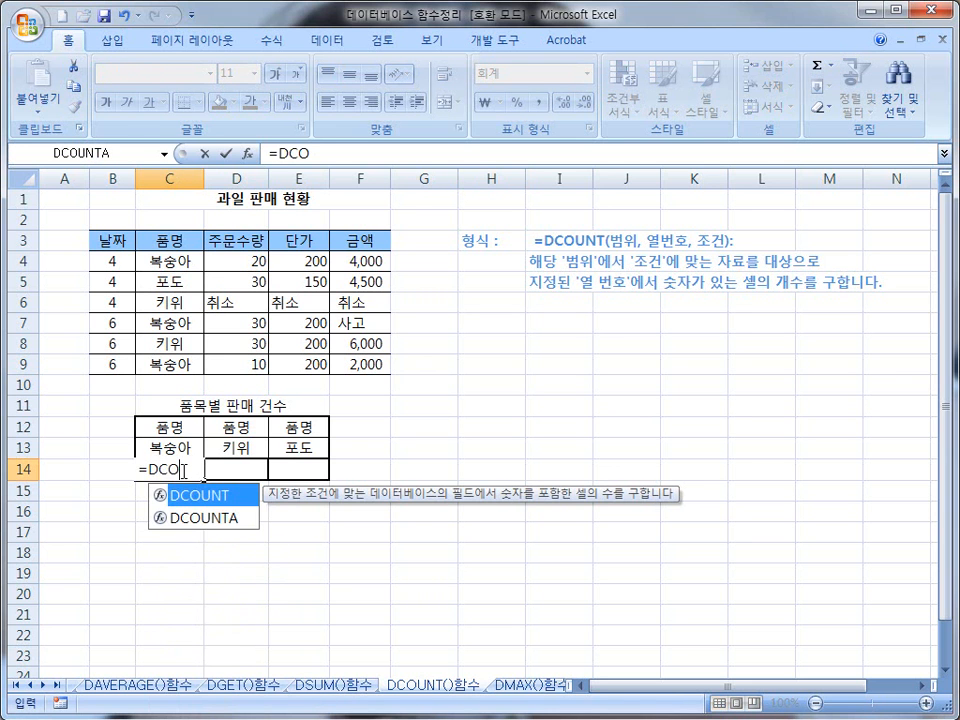
{"action": "type", "text": "UNT("}
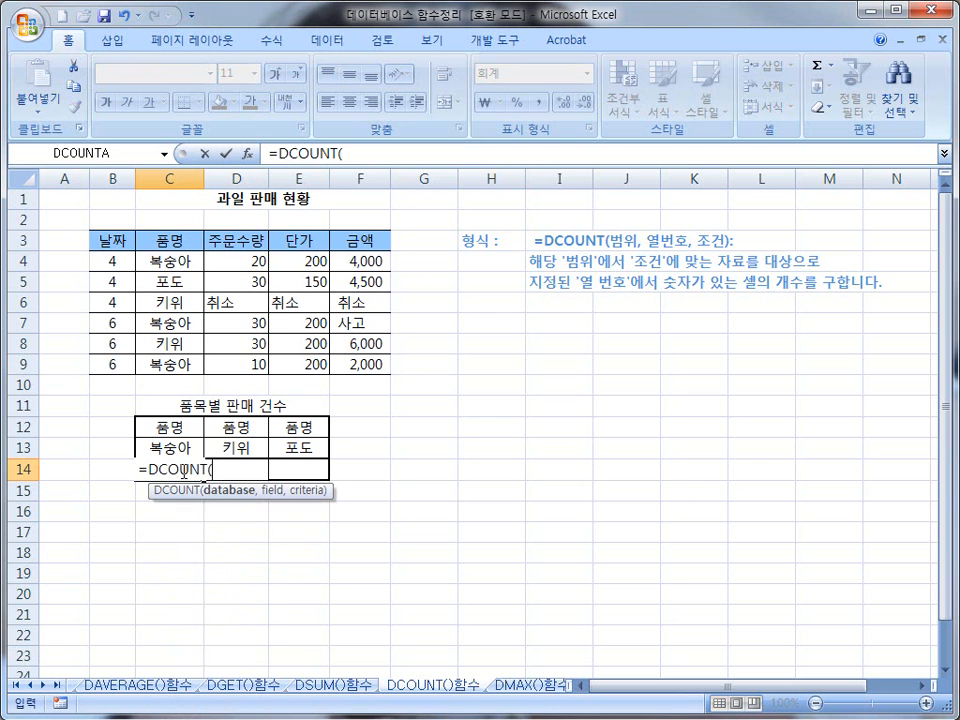
{"action": "left_click_drag", "start_coordinate": [100, 241], "coordinate": [349, 374]}
{"action": "type", "text": ","}
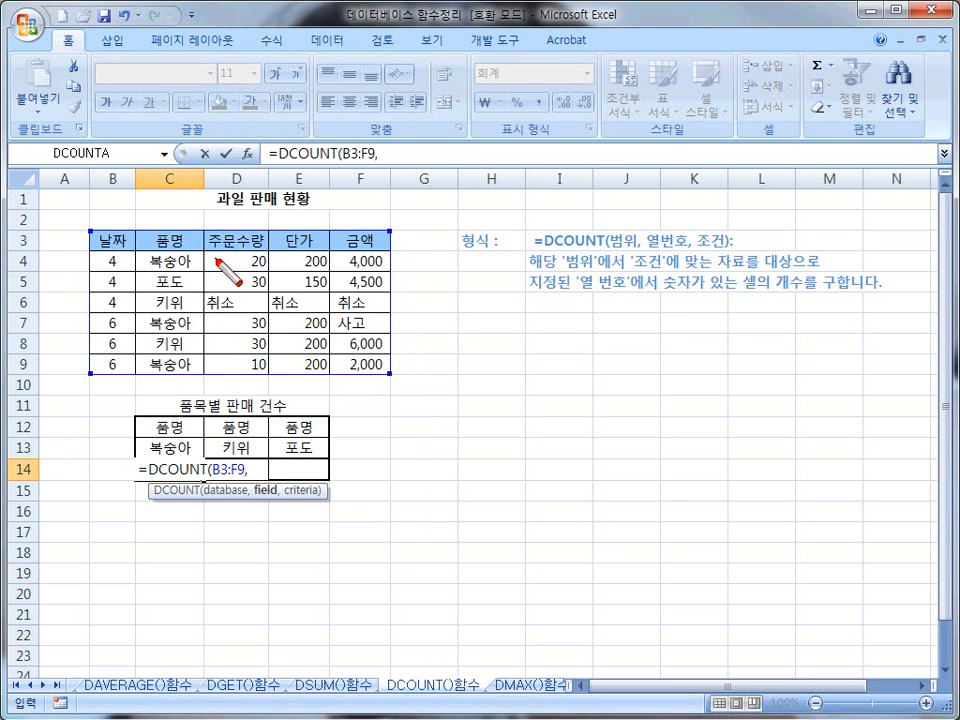
{"action": "left_click_drag", "start_coordinate": [109, 210], "coordinate": [111, 362]}
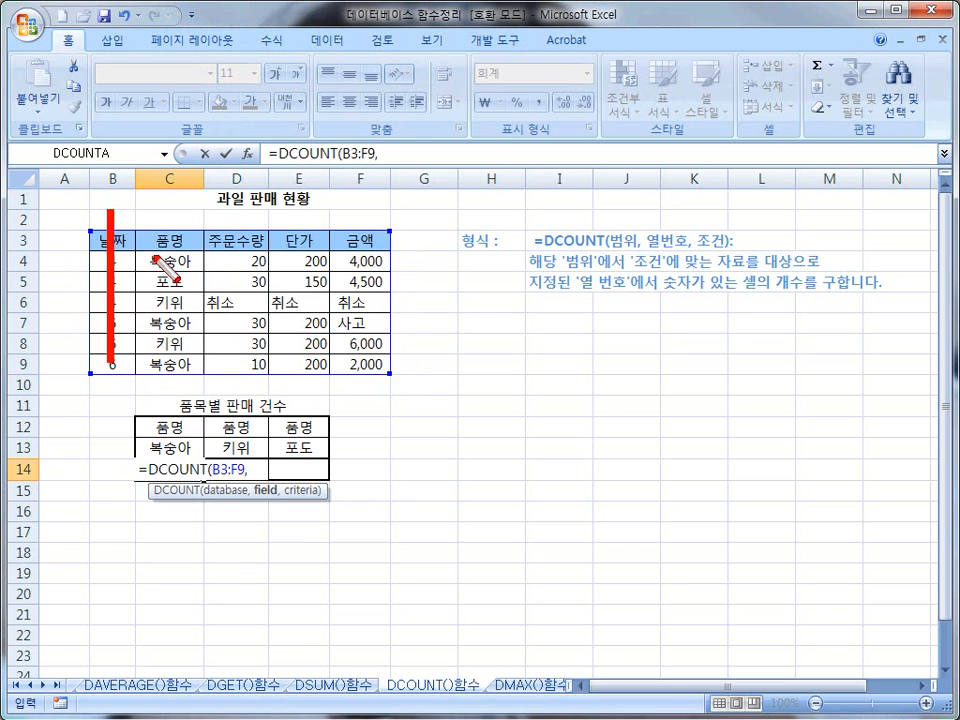
{"action": "left_click_drag", "start_coordinate": [166, 216], "coordinate": [178, 379]}
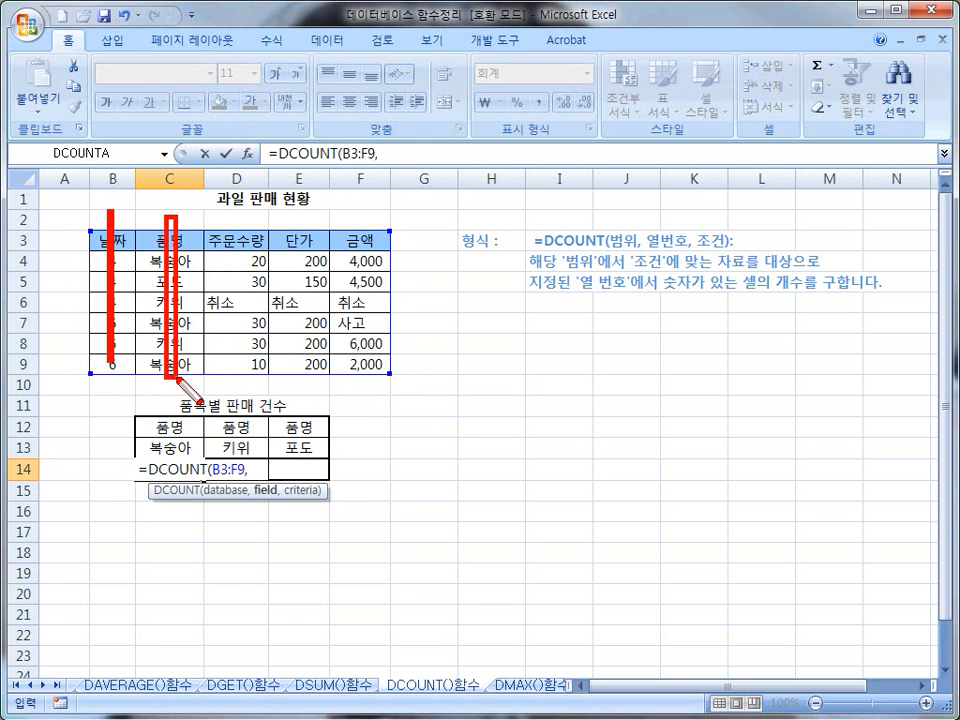
{"action": "left_click_drag", "start_coordinate": [236, 222], "coordinate": [236, 378]}
{"action": "left_click_drag", "start_coordinate": [299, 233], "coordinate": [304, 234]}
{"action": "left_click_drag", "start_coordinate": [375, 238], "coordinate": [377, 378]}
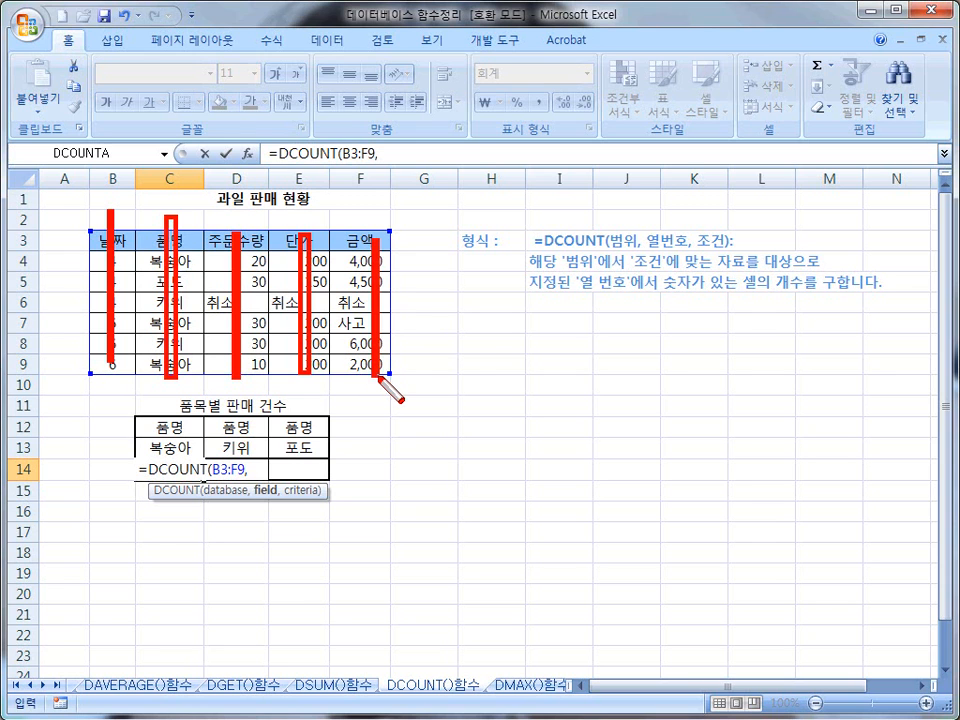
{"action": "key", "text": "Escape"}
Complete the DCOUNT formula in C14 with 5 as the field number and C12:C13 as the criteria range for 복숭아.
{"action": "left_click", "coordinate": [251, 470]}
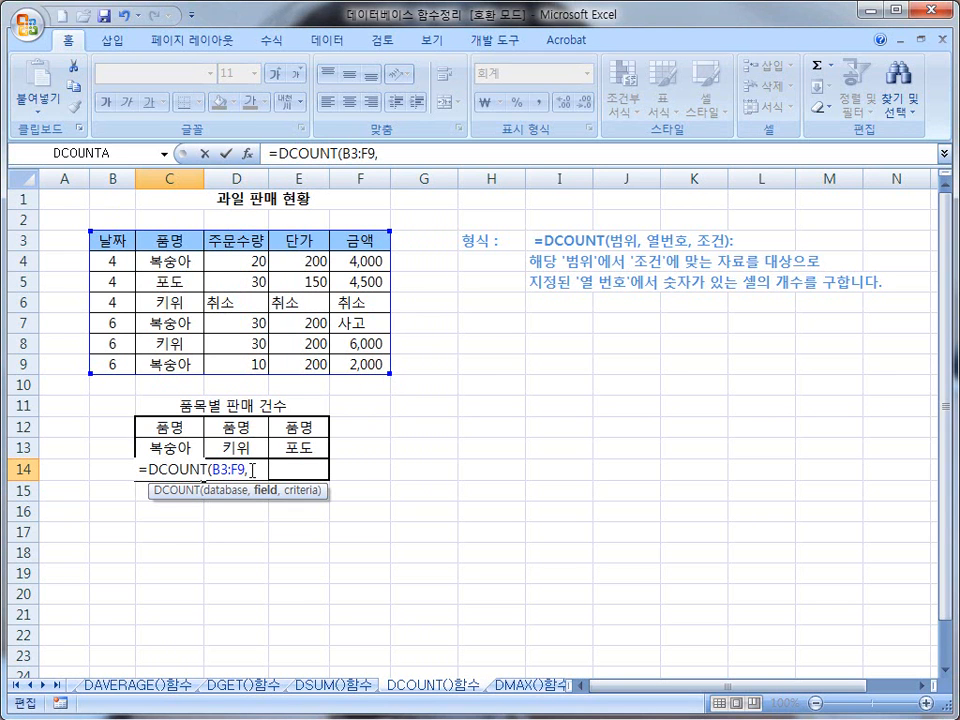
{"action": "type", "text": "5,"}
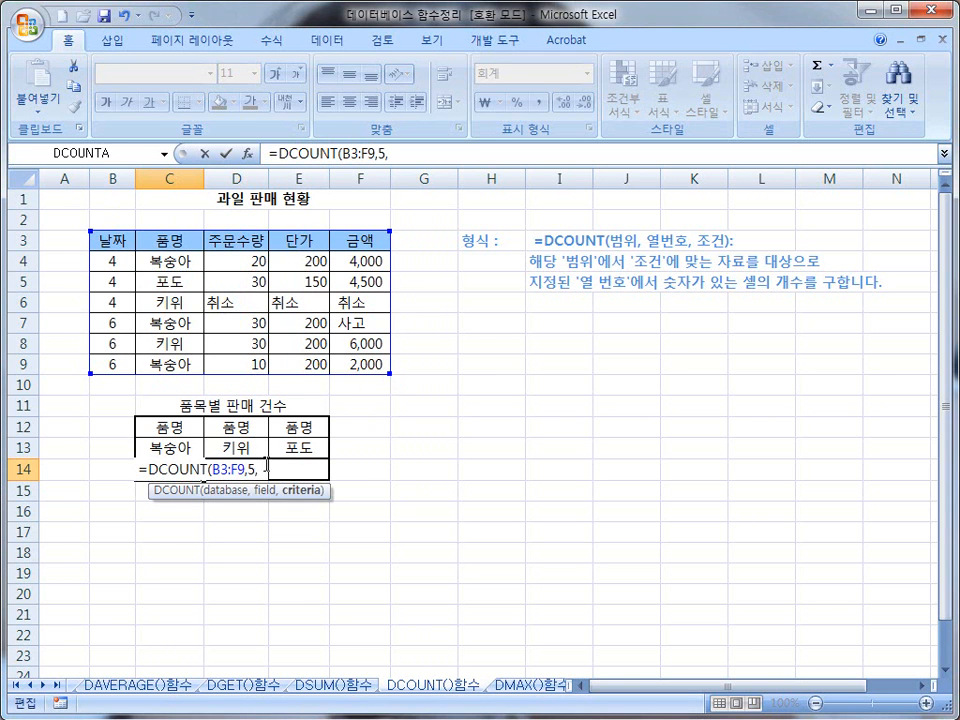
{"action": "left_click_drag", "start_coordinate": [167, 426], "coordinate": [173, 443]}
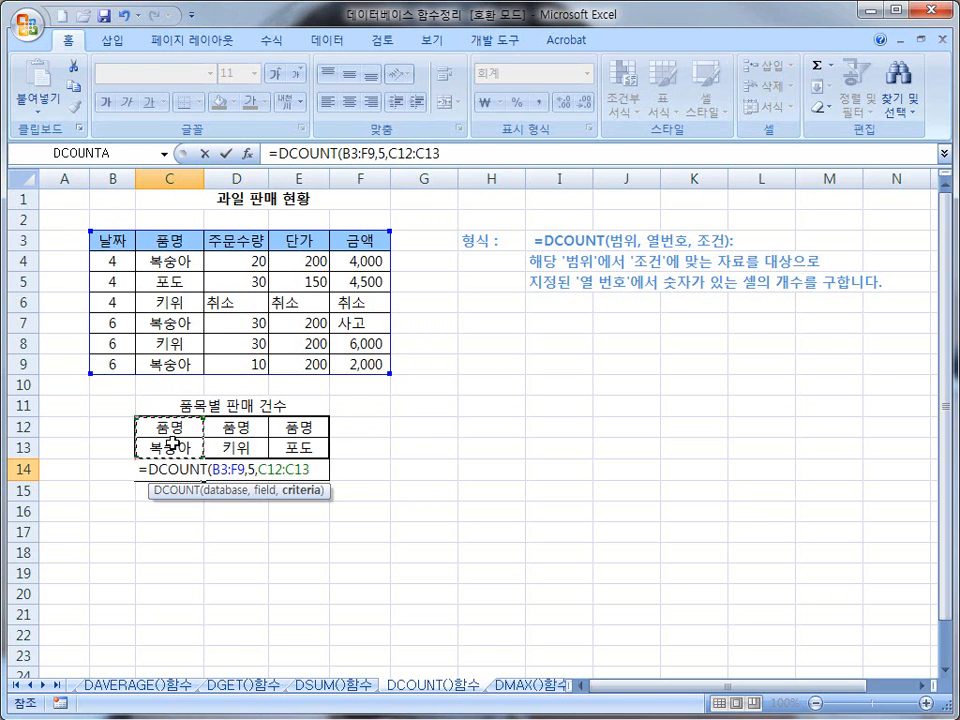
{"action": "type", "text": ")"}
{"action": "key", "text": "Return"}
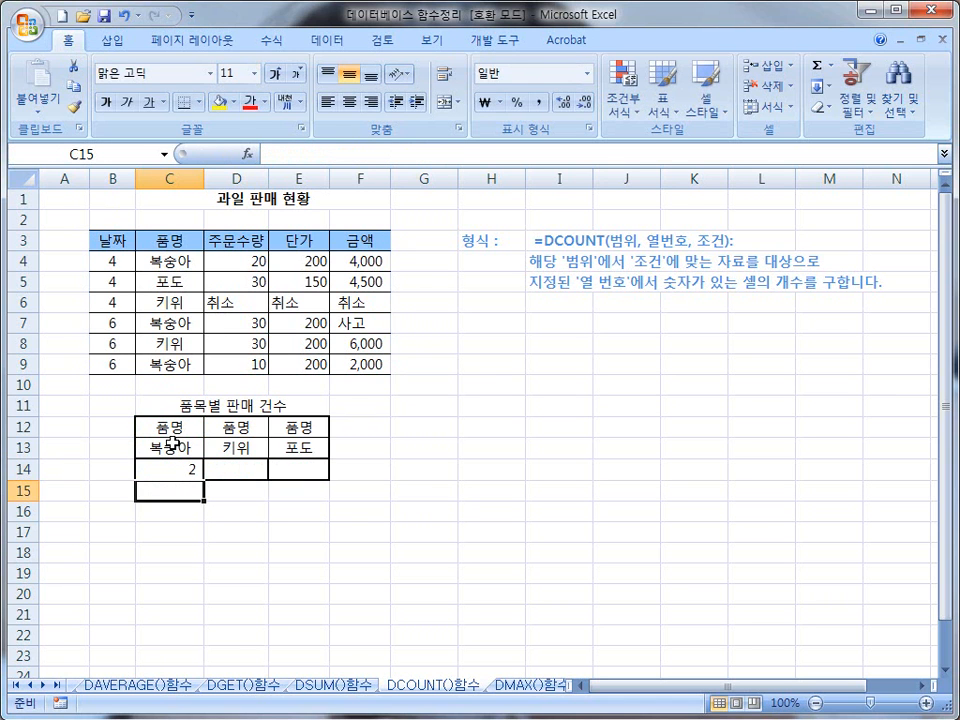
{"action": "left_click", "coordinate": [179, 474]}
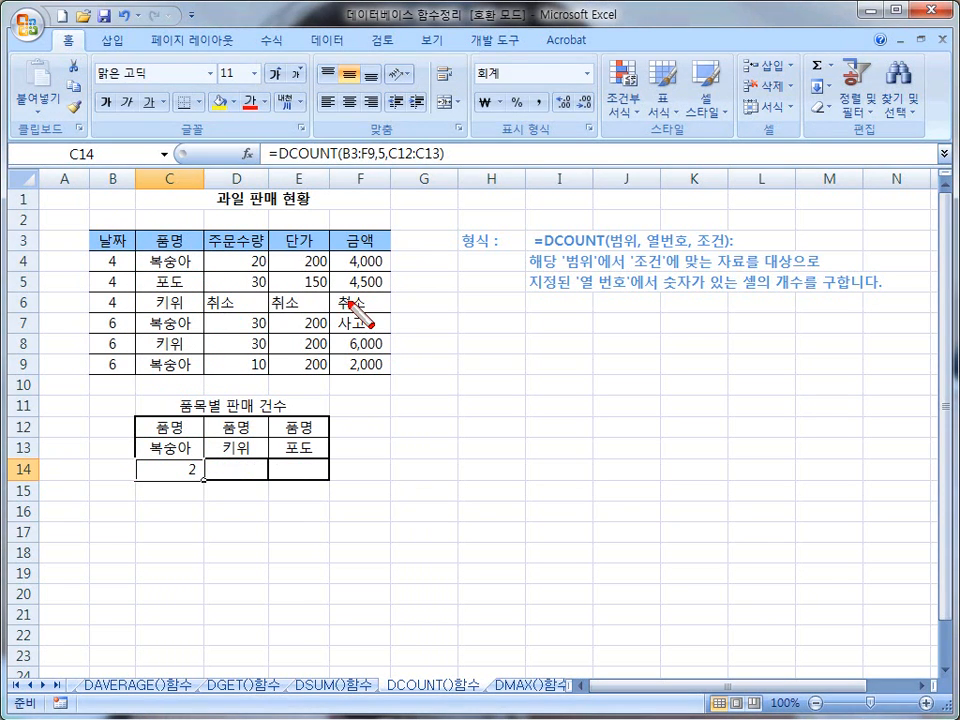
Check the 복숭아 count in C14 against the 금액 column and the 복숭아 rows 4, 7 and 9.
{"action": "left_click_drag", "start_coordinate": [329, 250], "coordinate": [392, 377]}
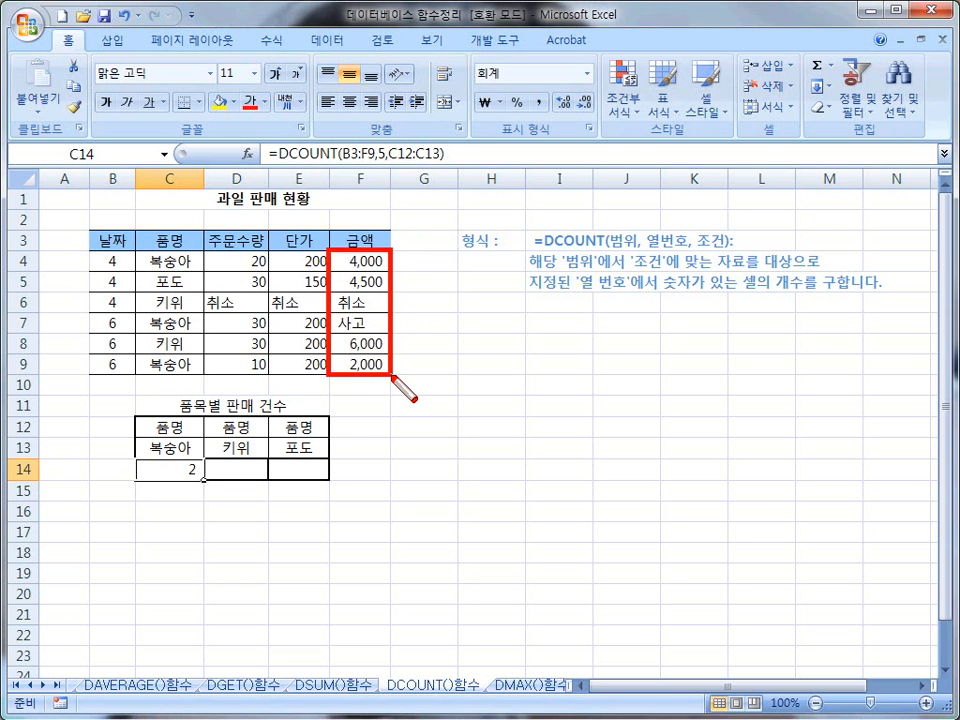
{"action": "key", "text": "Escape"}
{"action": "key", "text": "ctrl+shift+d"}
{"action": "left_click_drag", "start_coordinate": [134, 252], "coordinate": [383, 270]}
{"action": "left_click_drag", "start_coordinate": [161, 364], "coordinate": [390, 379]}
{"action": "mouse_move", "coordinate": [137, 316]}
{"action": "left_mouse_down"}
{"action": "mouse_move", "coordinate": [140, 330]}
{"action": "mouse_move", "coordinate": [257, 340]}
{"action": "mouse_move", "coordinate": [397, 334]}
{"action": "left_mouse_up"}
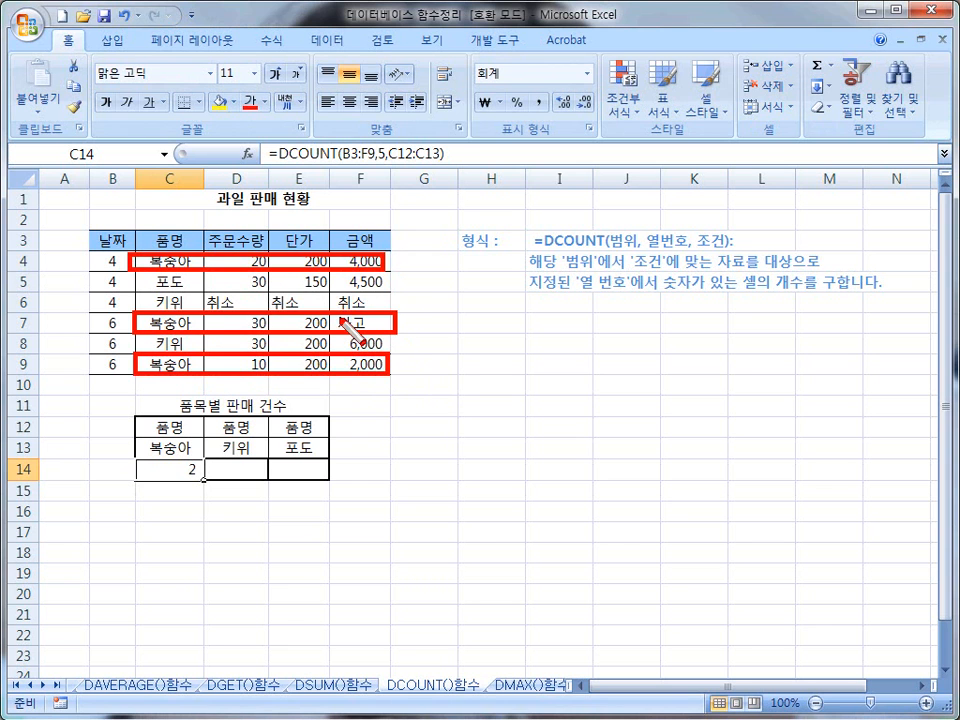
{"action": "left_click_drag", "start_coordinate": [332, 313], "coordinate": [381, 334]}
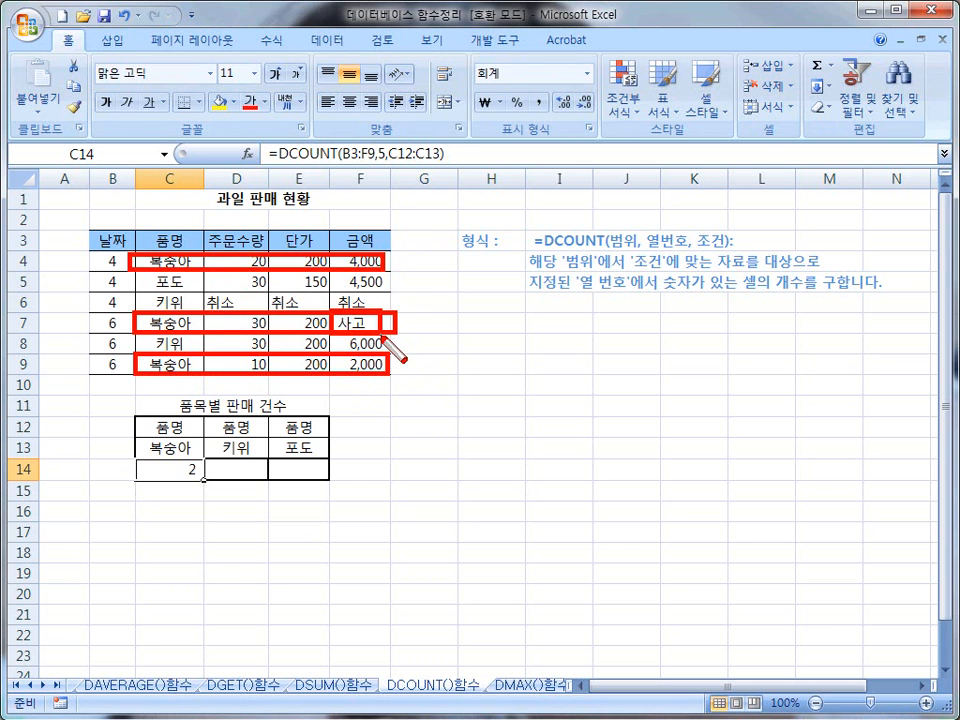
{"action": "key", "text": "Escape"}
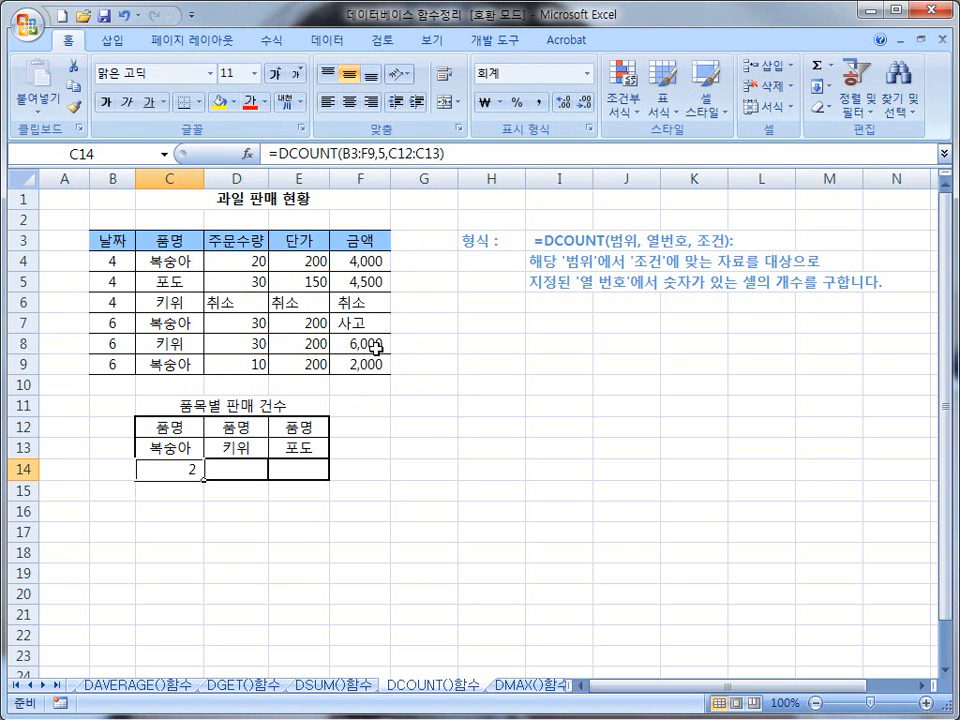
Start a DCOUNT formula in D14 with B3:F9 as the database range.
{"action": "left_click", "coordinate": [247, 470]}
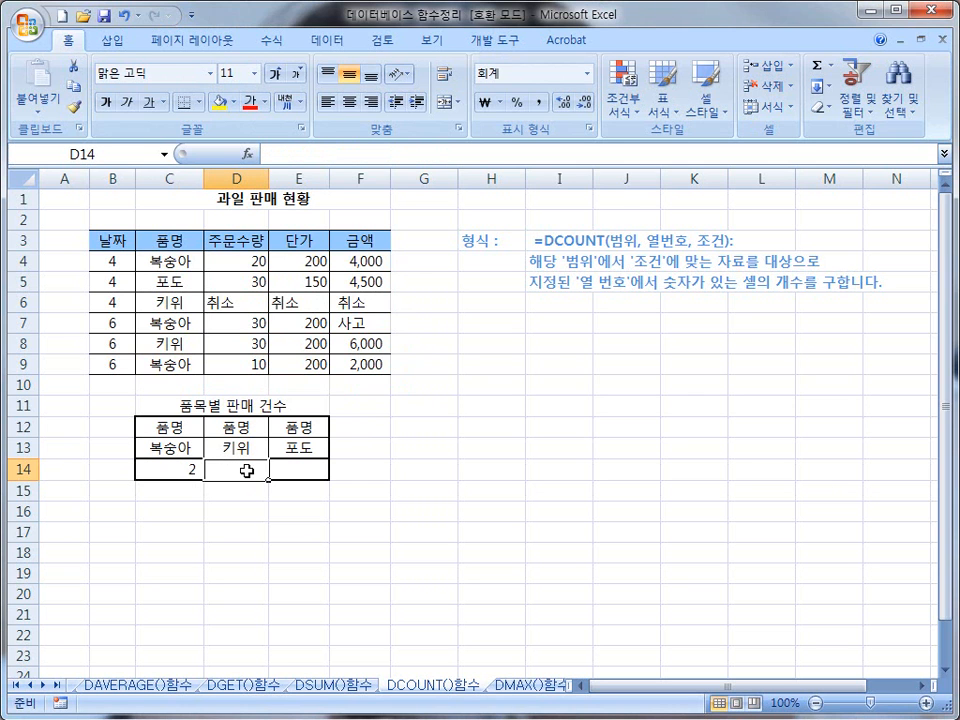
{"action": "type", "text": "="}
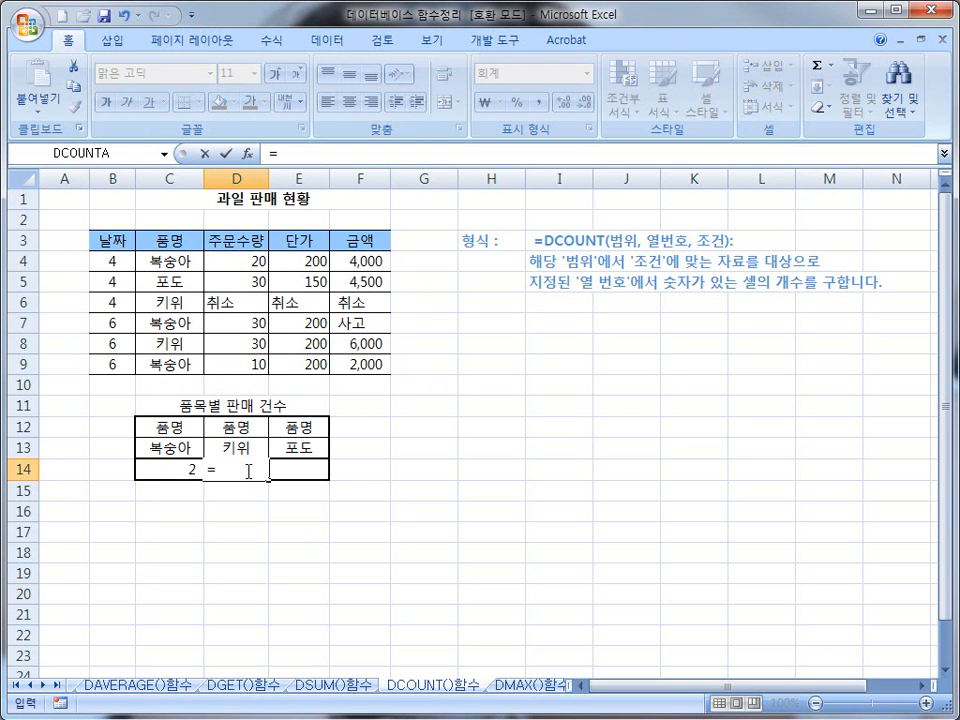
{"action": "type", "text": "DCOUNT"}
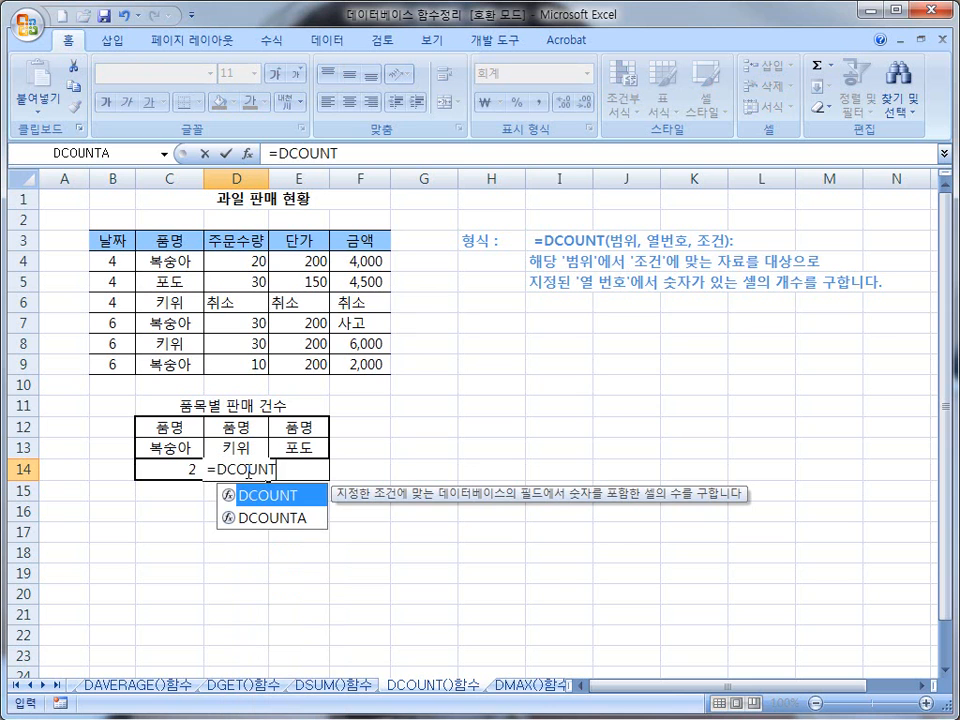
{"action": "type", "text": "("}
{"action": "left_click_drag", "start_coordinate": [111, 242], "coordinate": [357, 367]}
{"action": "type", "text": ","}
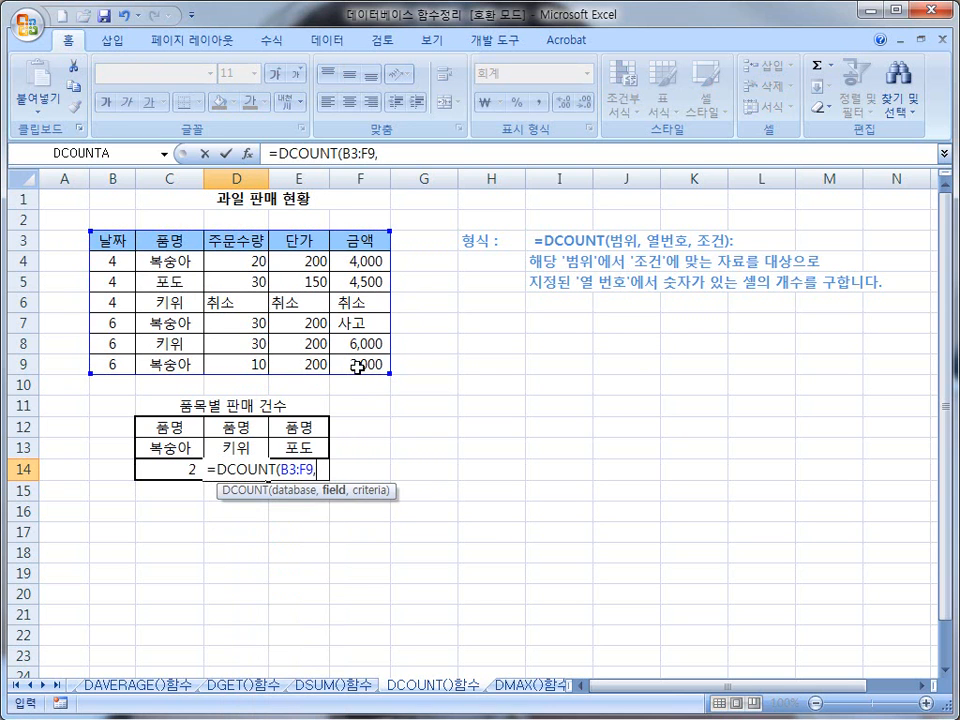
Complete the DCOUNT formula in D14 with field number 5 and criteria range D12:D13, and check it against the 키위 rows.
{"action": "type", "text": "5,"}
{"action": "left_click_drag", "start_coordinate": [246, 426], "coordinate": [242, 447]}
{"action": "type", "text": ")"}
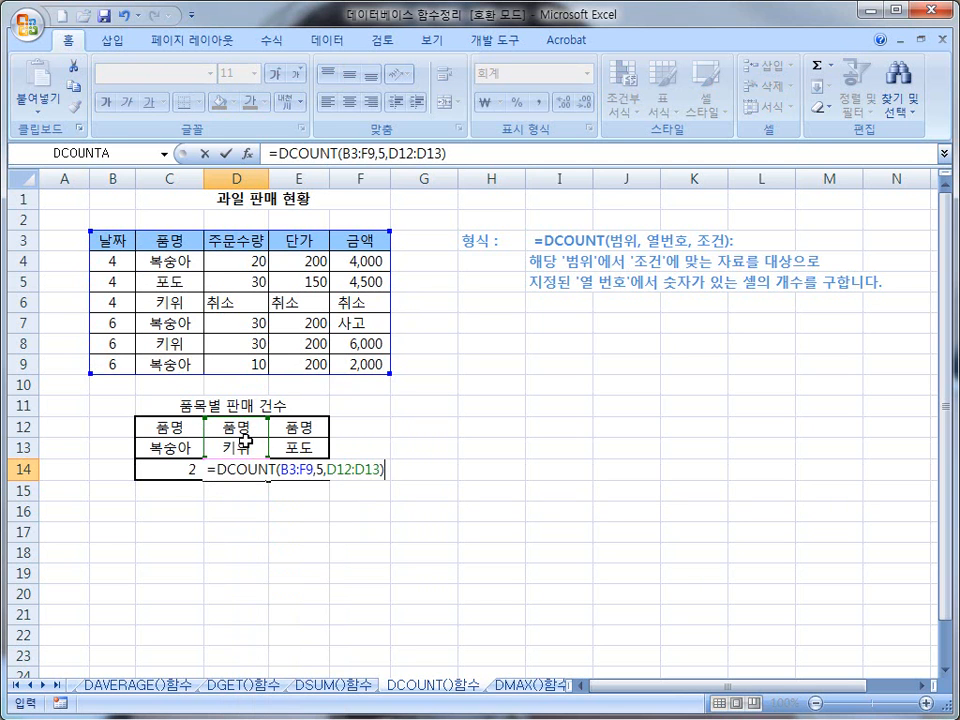
{"action": "key", "text": "Return"}
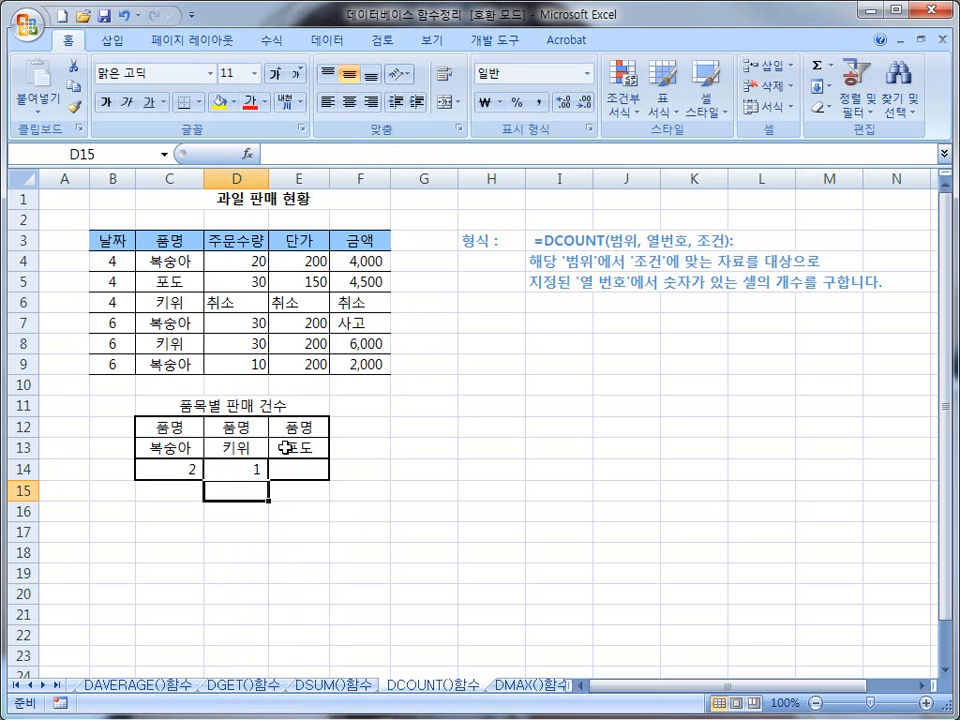
{"action": "left_click_drag", "start_coordinate": [236, 315], "coordinate": [383, 311]}
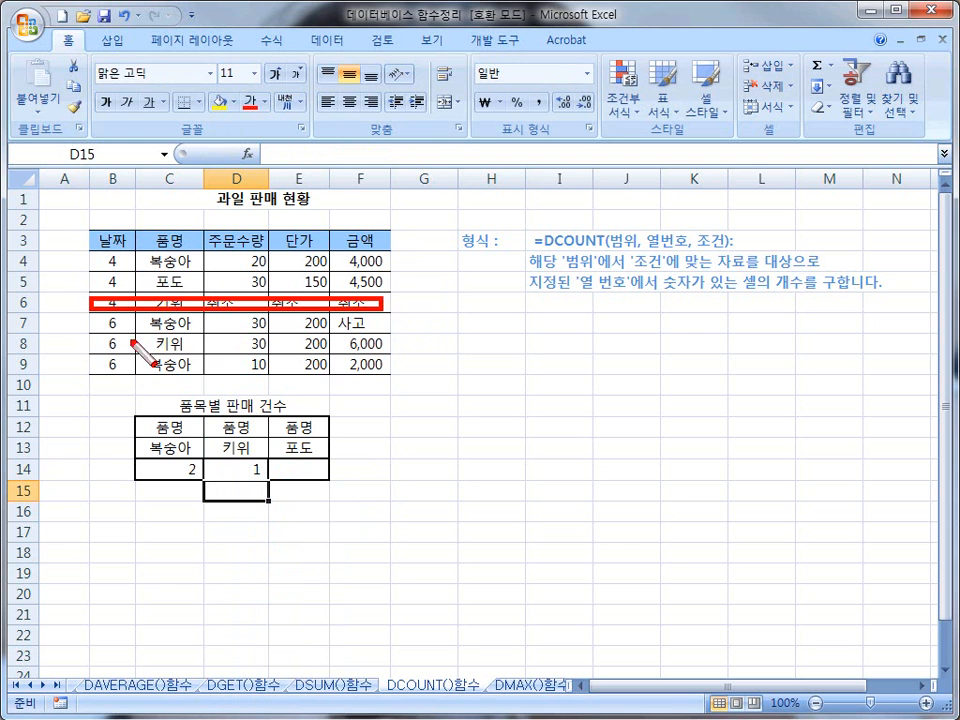
{"action": "mouse_move", "coordinate": [95, 335]}
{"action": "left_mouse_down"}
{"action": "mouse_move", "coordinate": [244, 358]}
{"action": "mouse_move", "coordinate": [384, 356]}
{"action": "left_mouse_up"}
{"action": "key", "text": "Escape"}
Start a DCOUNT formula in E14 with B3:F9 as the database range.
{"action": "left_click", "coordinate": [289, 467]}
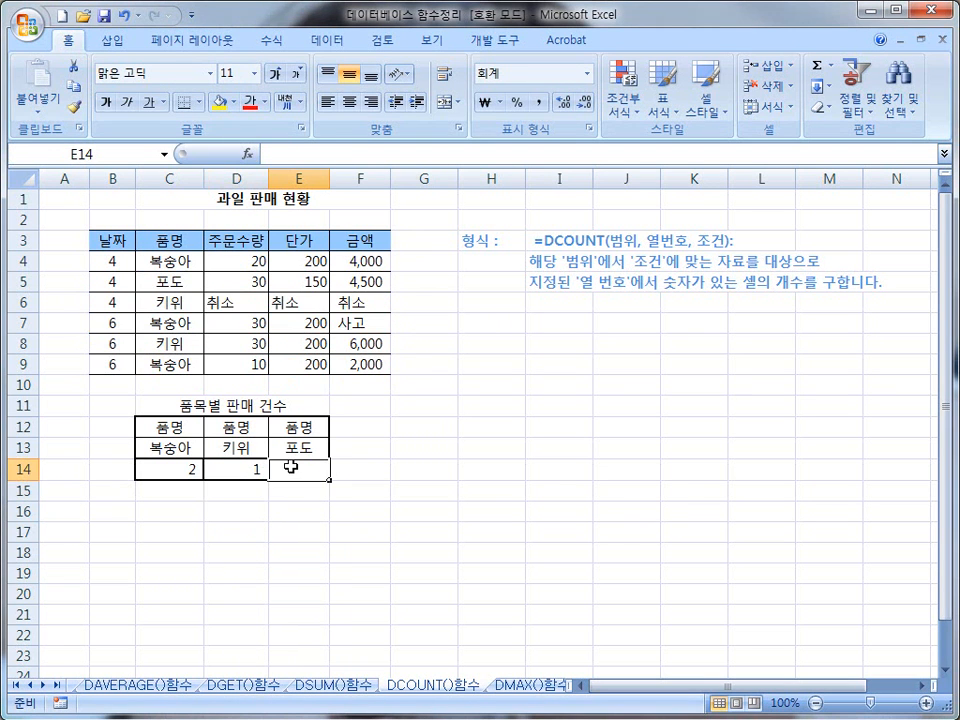
{"action": "type", "text": "=D"}
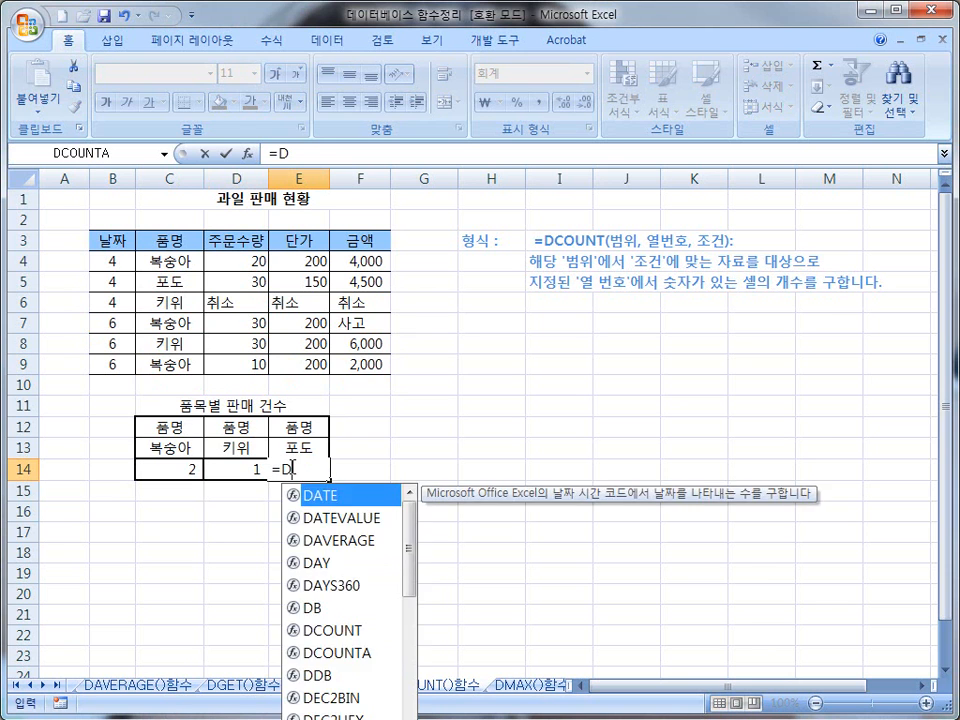
{"action": "type", "text": "CONTA"}
{"action": "key", "text": "BackSpace"}
{"action": "key", "text": "BackSpace"}
{"action": "key", "text": "BackSpace"}
{"action": "type", "text": "U"}
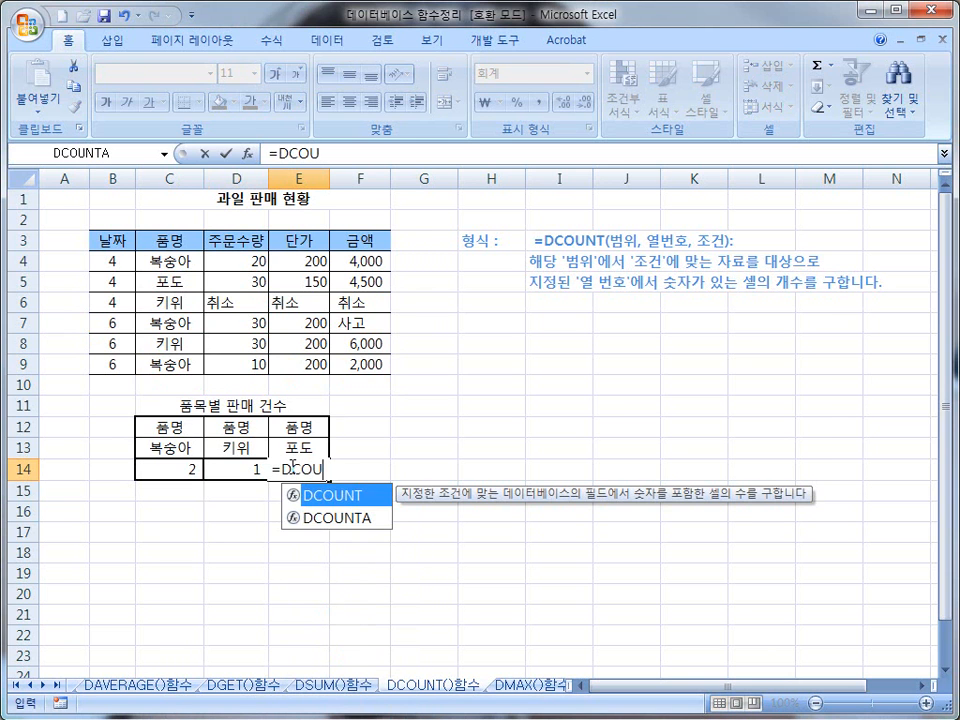
{"action": "type", "text": "NT("}
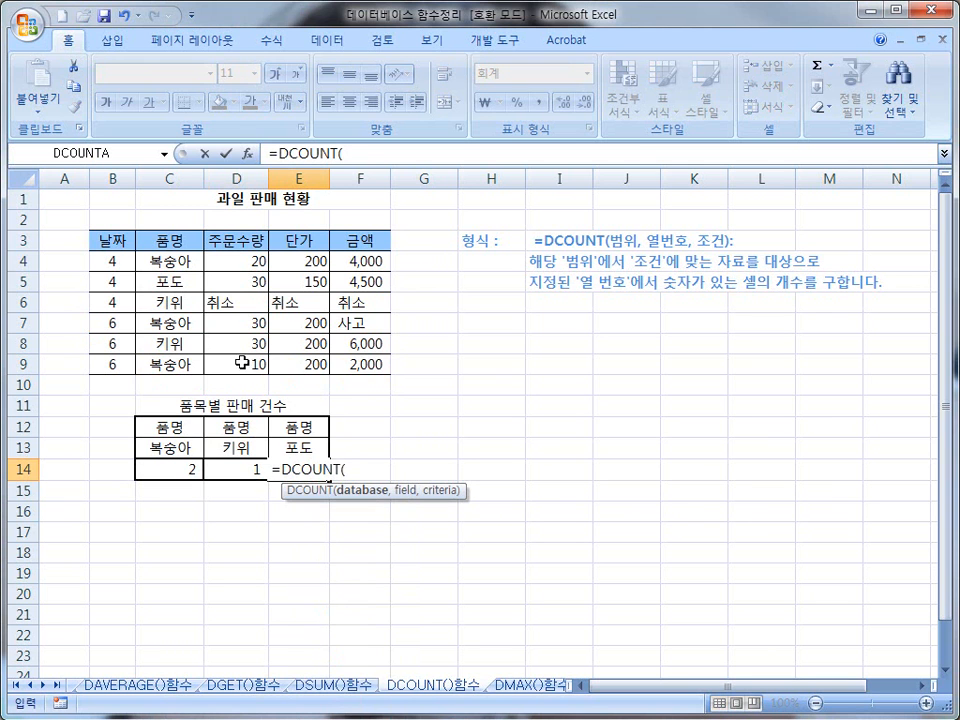
{"action": "left_click_drag", "start_coordinate": [112, 241], "coordinate": [358, 365]}
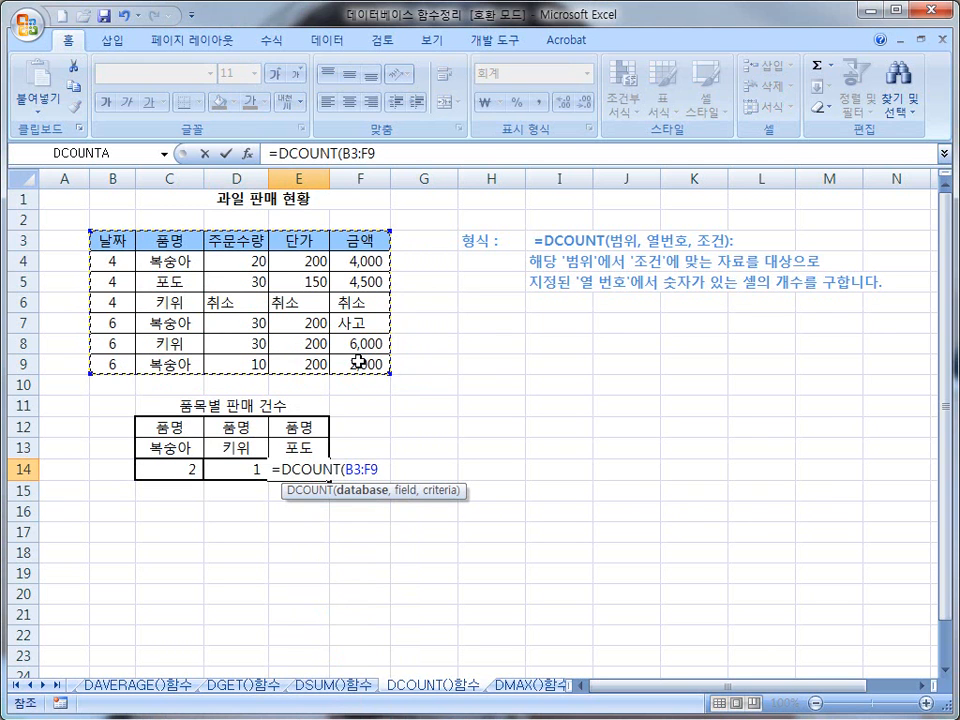
Complete the DCOUNT formula in E14 with 5 as the field number and E12:E13 as the criteria range for 포도.
{"action": "type", "text": ",5,"}
{"action": "left_click_drag", "start_coordinate": [301, 425], "coordinate": [300, 447]}
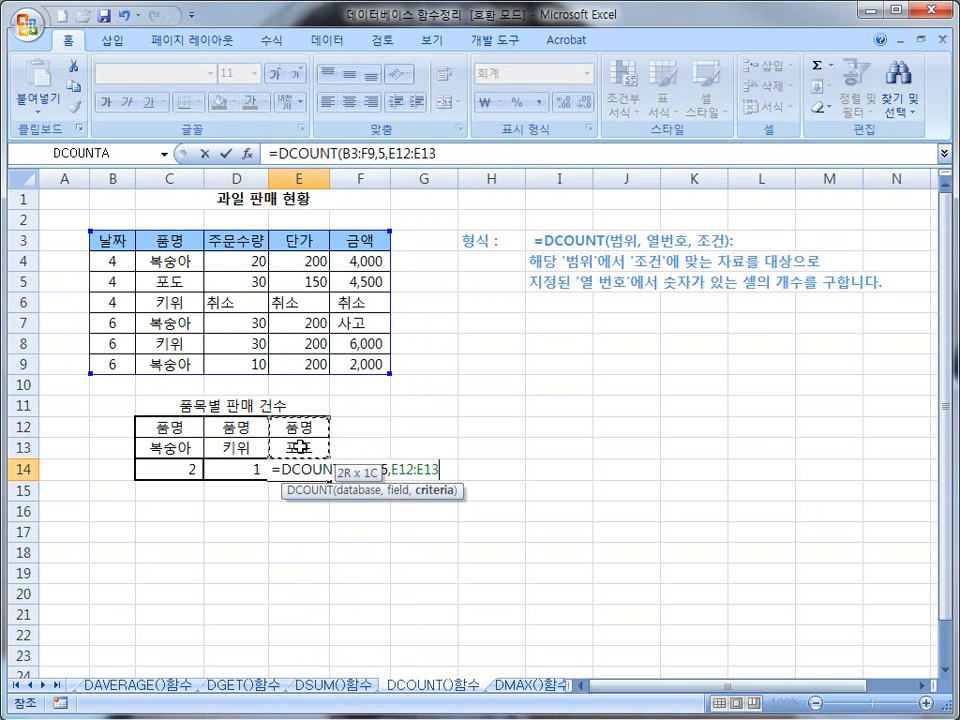
{"action": "type", "text": ")"}
{"action": "key", "text": "Return"}
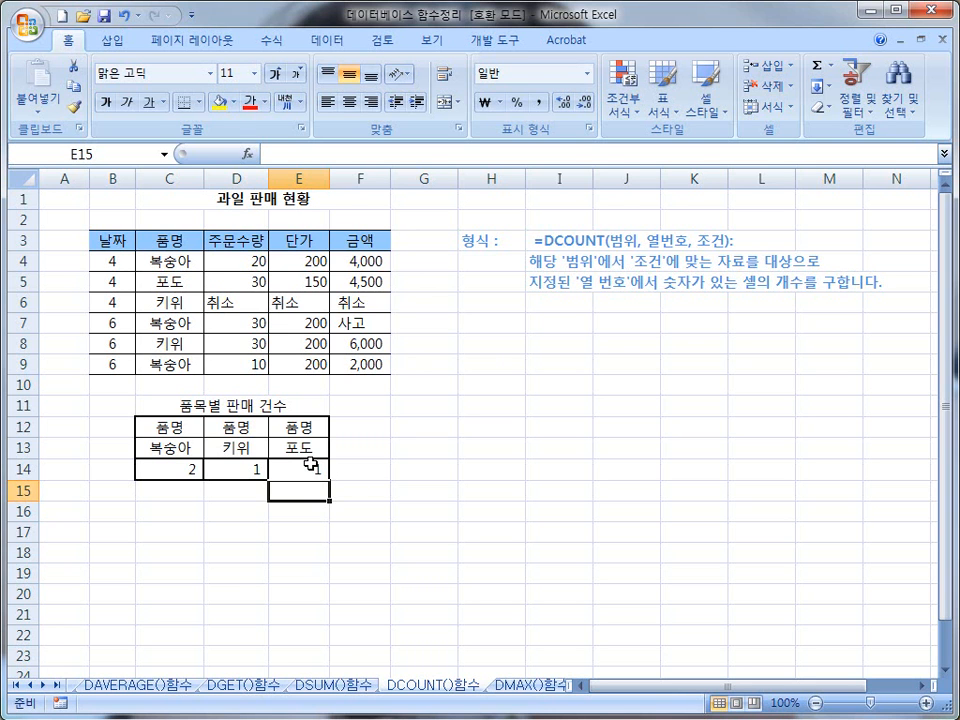
On the DMAX()함수 sheet, start a DMAX formula in C14 with B3:F9 as the database range.
{"action": "left_click", "coordinate": [512, 686]}
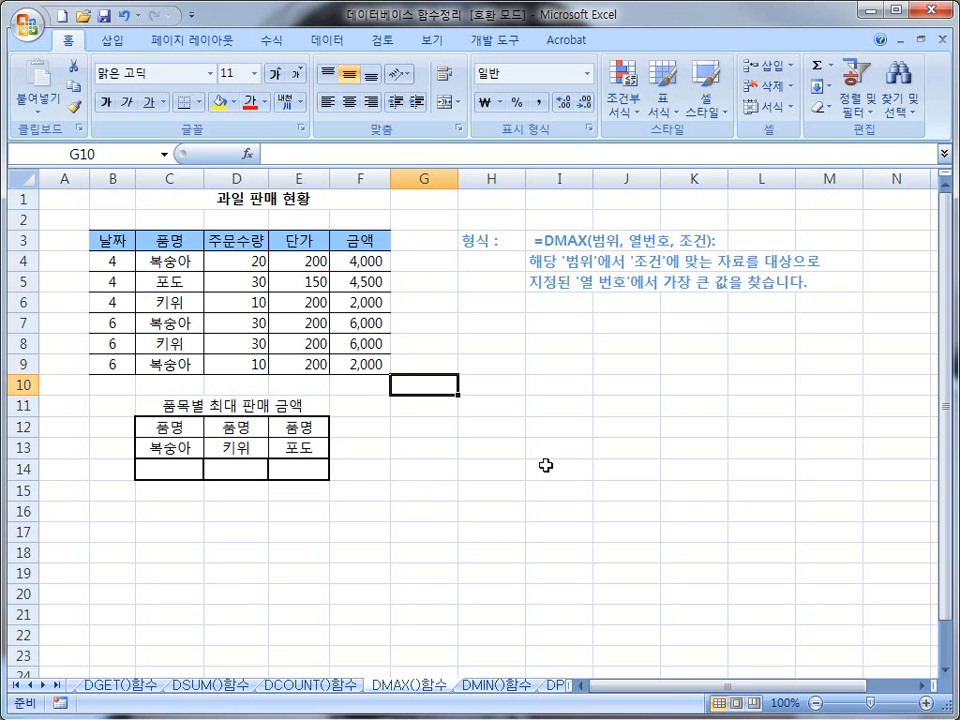
{"action": "left_click", "coordinate": [189, 469]}
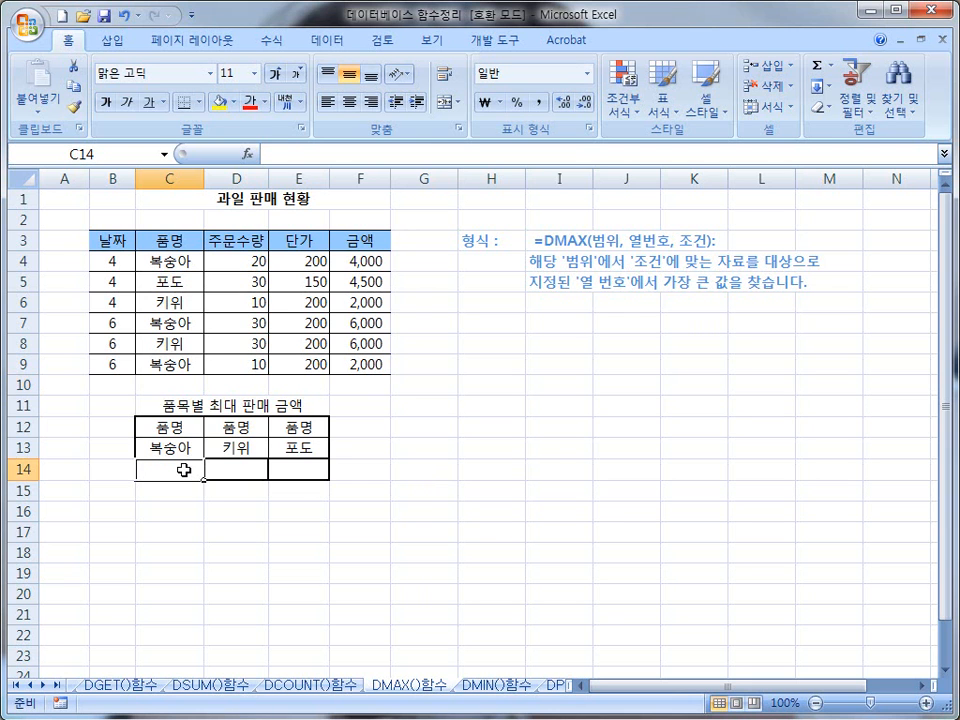
{"action": "type", "text": "="}
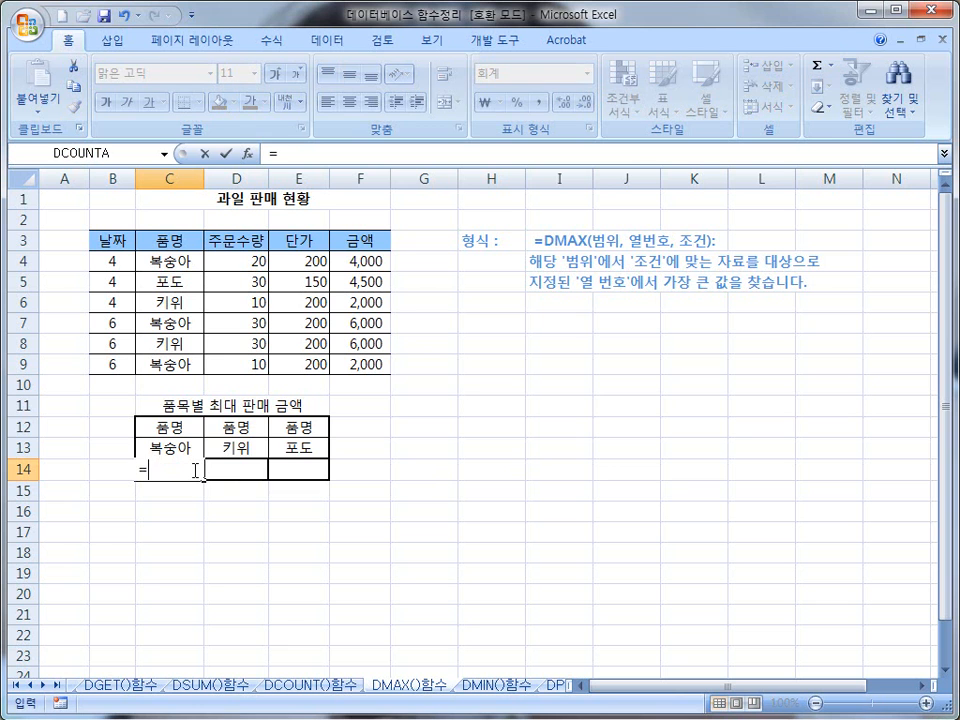
{"action": "type", "text": "D"}
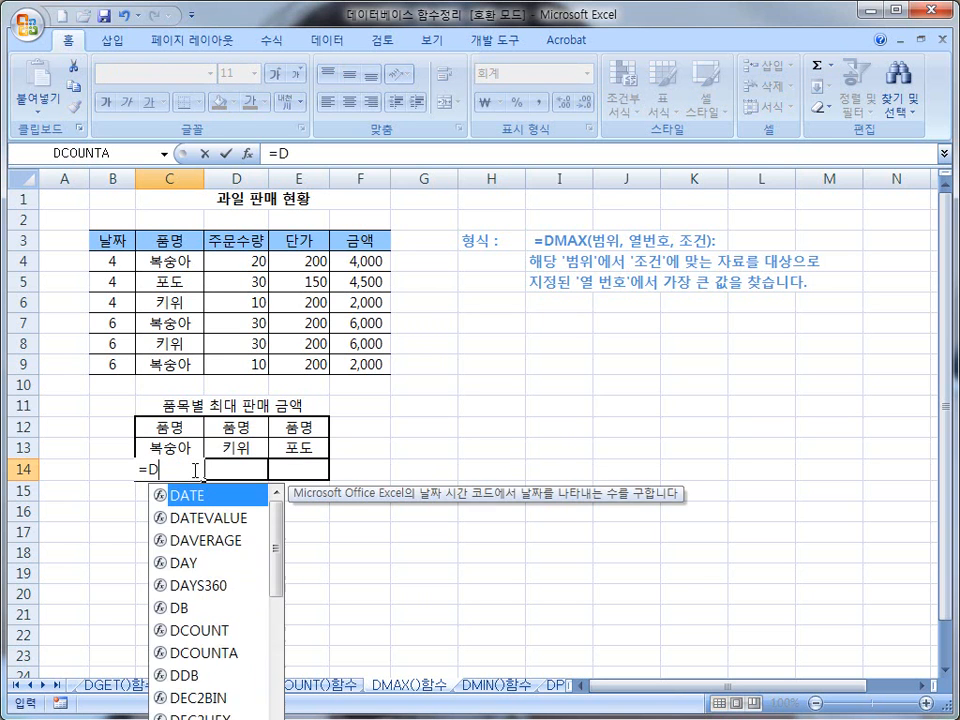
{"action": "type", "text": "MAX("}
{"action": "left_click_drag", "start_coordinate": [105, 240], "coordinate": [362, 362]}
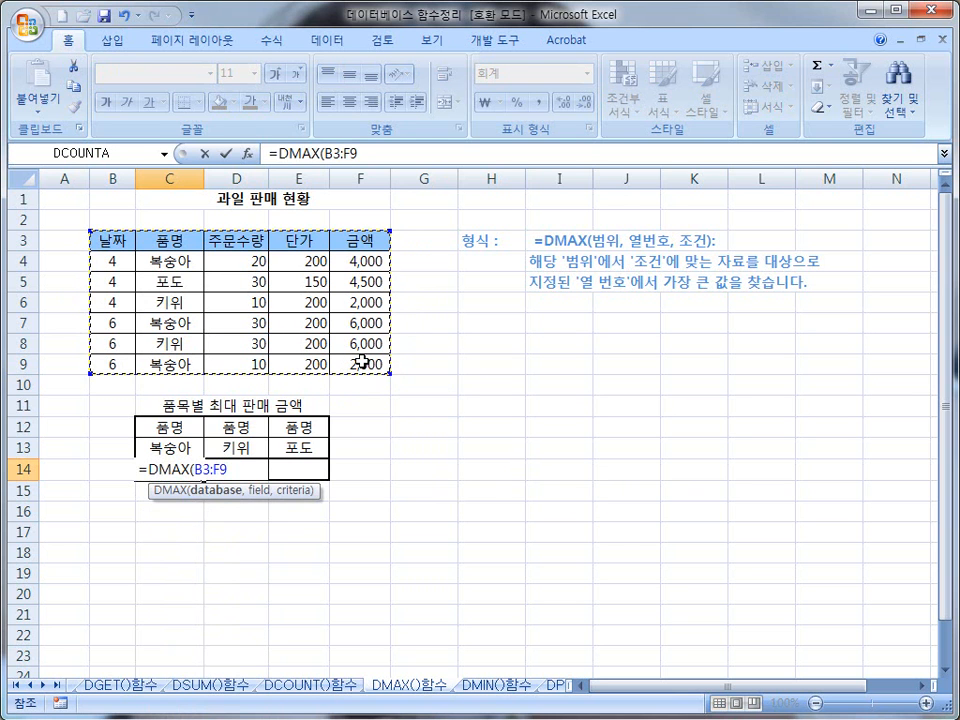
{"action": "type", "text": ","}
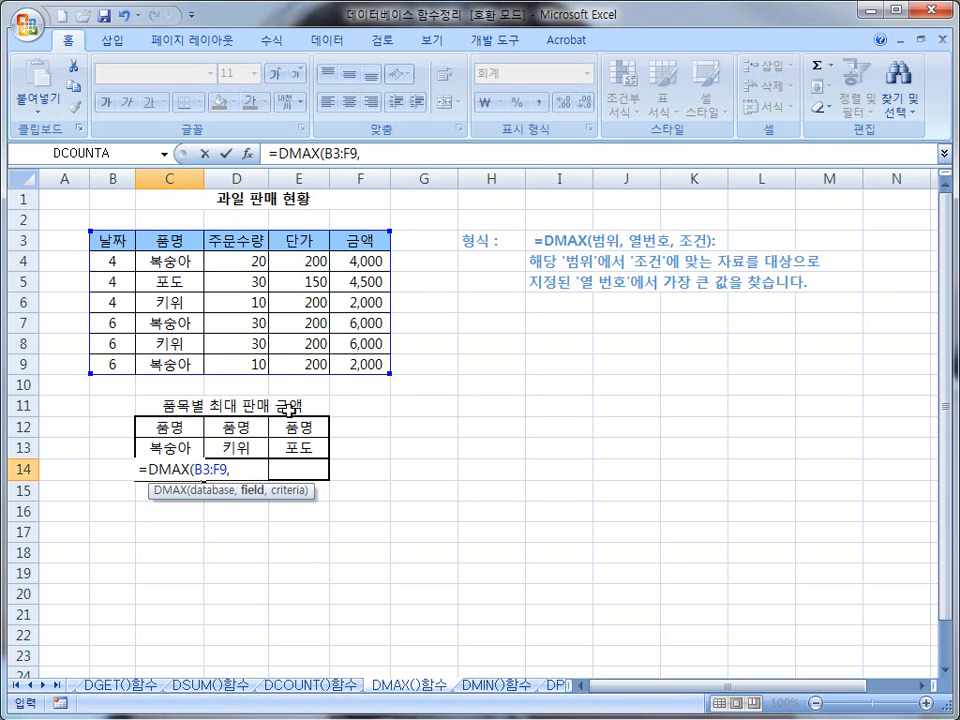
Count across the database columns to 금액 and complete the DMAX formula in C14 with field number 5 and criteria range C12:C13.
{"action": "left_click_drag", "start_coordinate": [109, 237], "coordinate": [115, 363]}
{"action": "left_click_drag", "start_coordinate": [158, 238], "coordinate": [168, 365]}
{"action": "left_click_drag", "start_coordinate": [229, 244], "coordinate": [237, 366]}
{"action": "left_click_drag", "start_coordinate": [299, 245], "coordinate": [314, 390]}
{"action": "left_click_drag", "start_coordinate": [410, 253], "coordinate": [420, 385]}
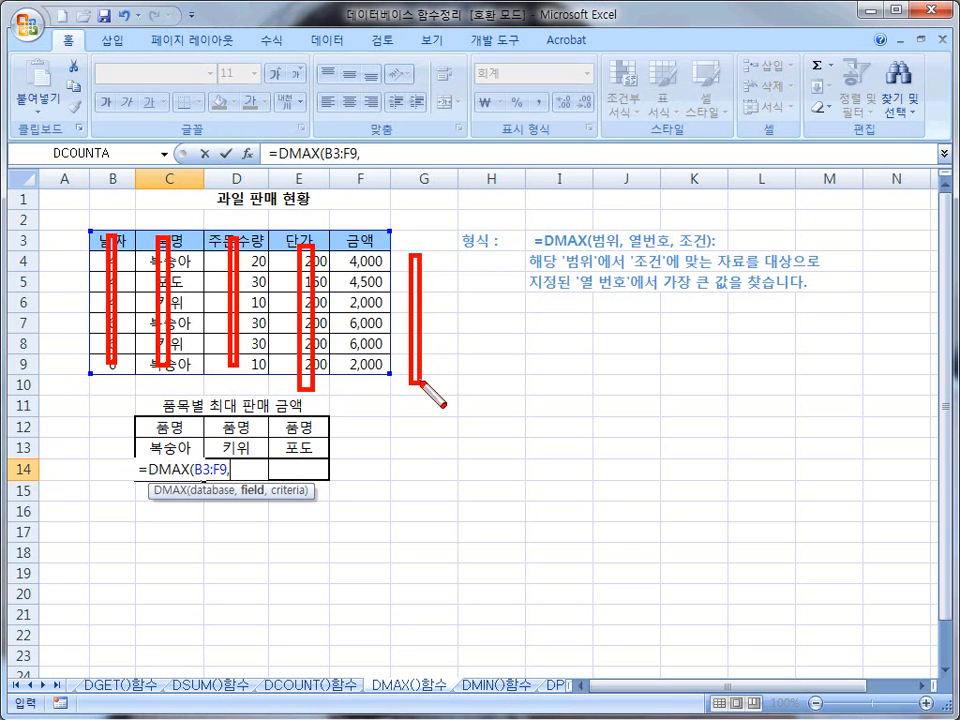
{"action": "key", "text": "Escape"}
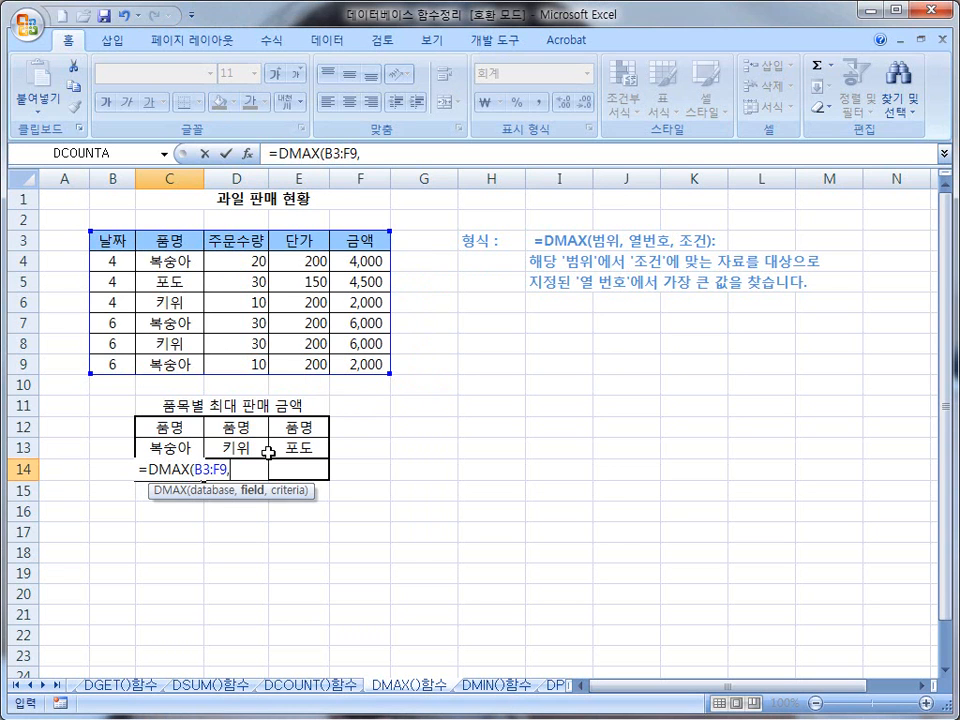
{"action": "type", "text": "5,"}
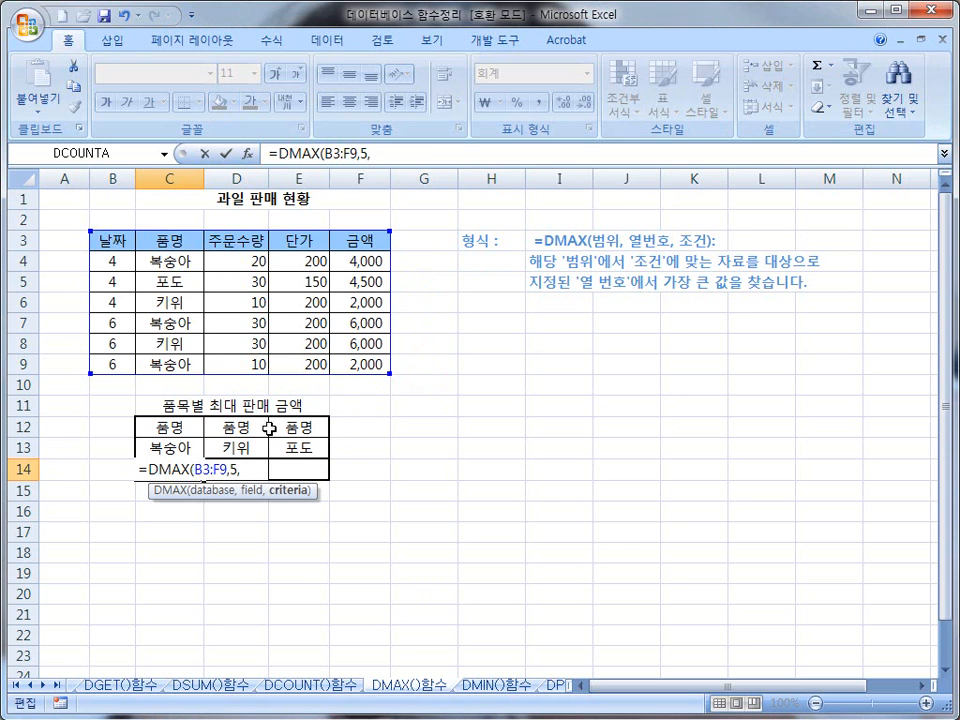
{"action": "left_click_drag", "start_coordinate": [163, 428], "coordinate": [180, 452]}
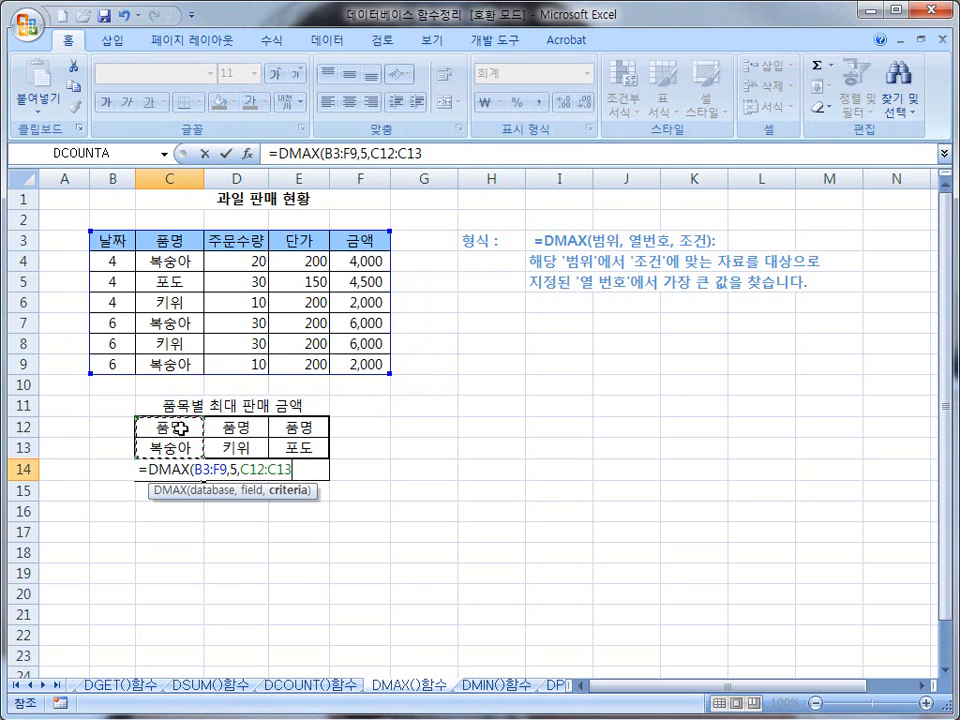
{"action": "key", "text": "Return"}
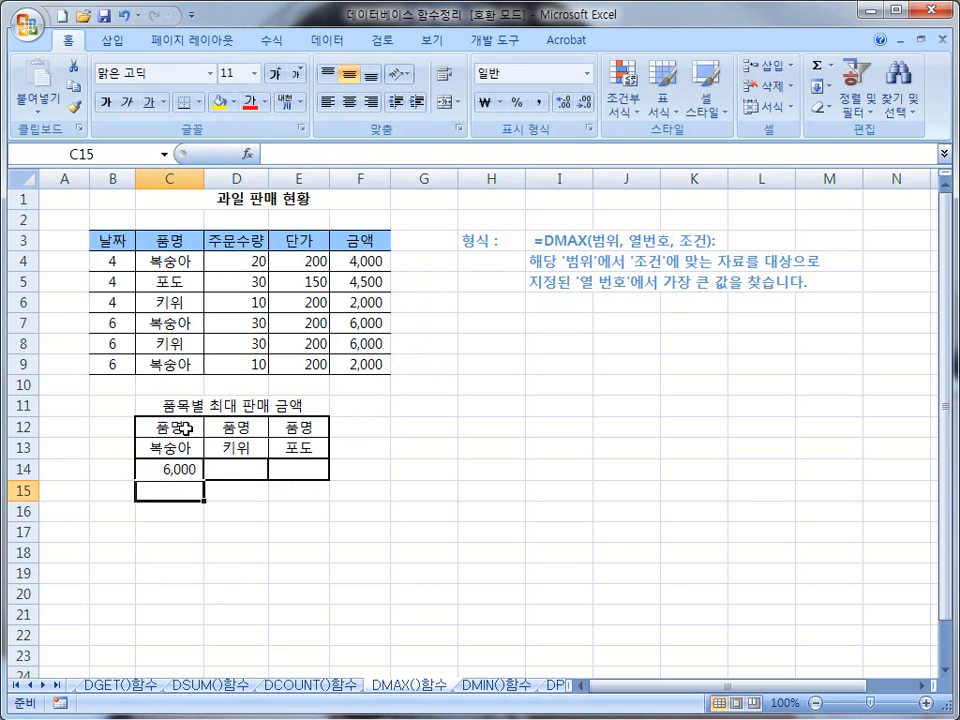
Enter a DMAX formula in D14 with database range B3:F9, field number 5 and criteria range D12:D13 for 키위.
{"action": "left_click", "coordinate": [240, 473]}
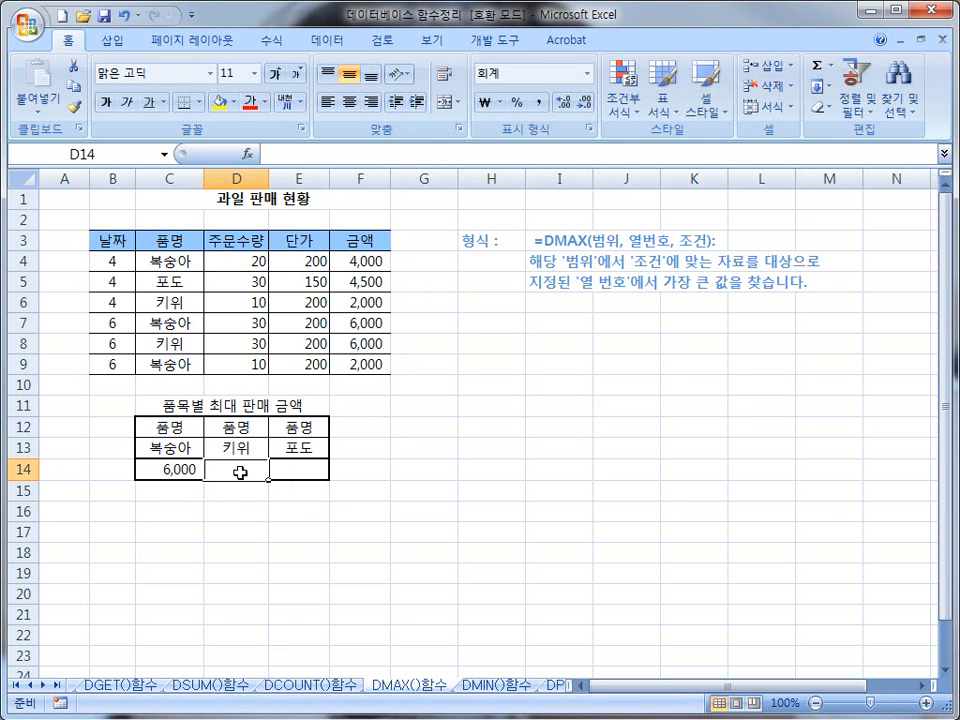
{"action": "type", "text": "=DMAX("}
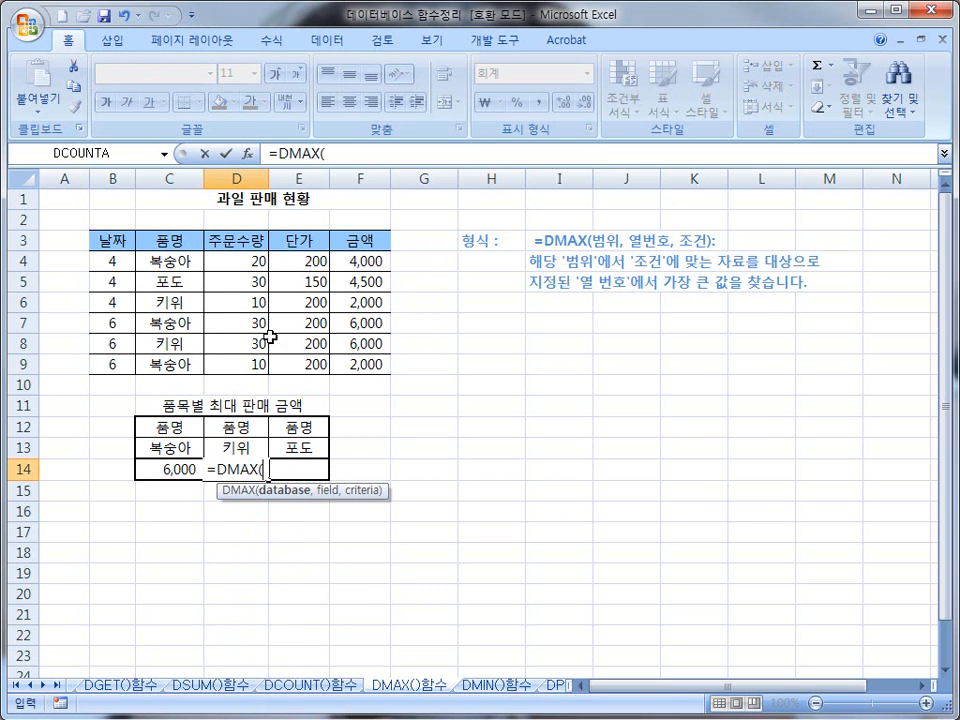
{"action": "left_click_drag", "start_coordinate": [113, 240], "coordinate": [358, 366]}
{"action": "type", "text": ",5,"}
{"action": "left_click_drag", "start_coordinate": [236, 426], "coordinate": [236, 448]}
{"action": "type", "text": ")"}
{"action": "key", "text": "Return"}
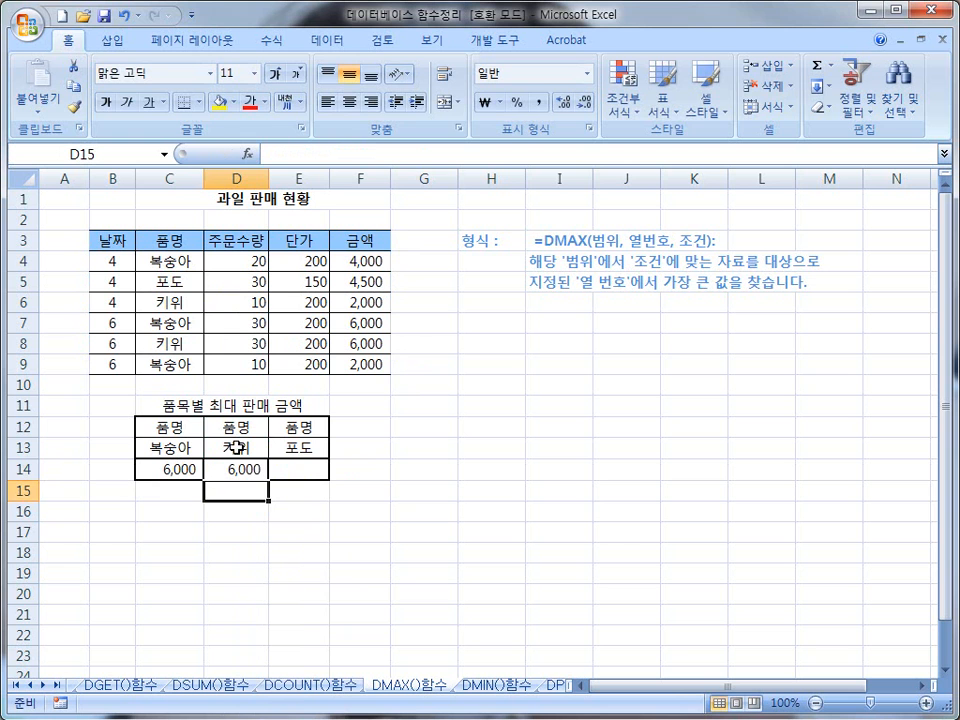
Enter a DMAX formula in E14 with database range B3:F9, field number 5 and criteria range E12:E13 for 포도.
{"action": "left_click", "coordinate": [303, 468]}
{"action": "type", "text": "=DMAX("}
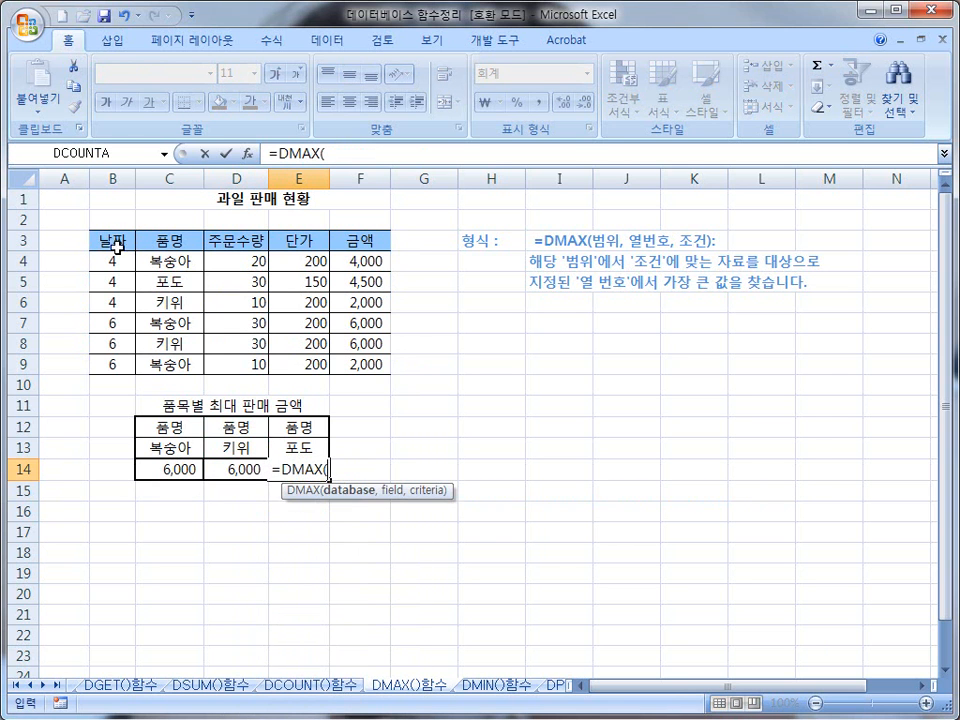
{"action": "left_click_drag", "start_coordinate": [107, 240], "coordinate": [350, 377]}
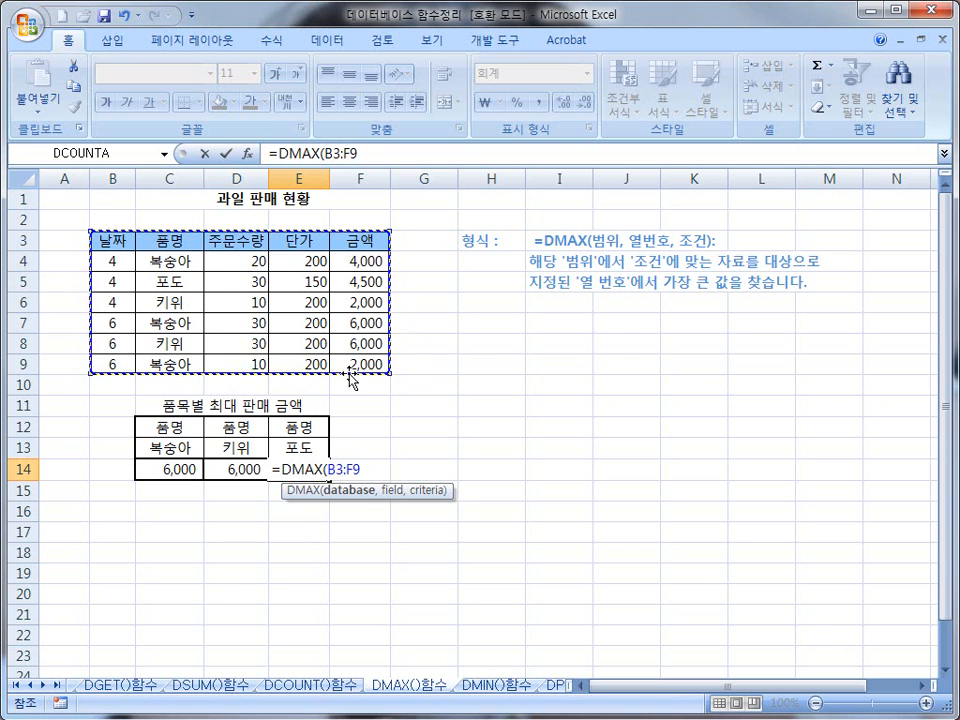
{"action": "type", "text": ",5,"}
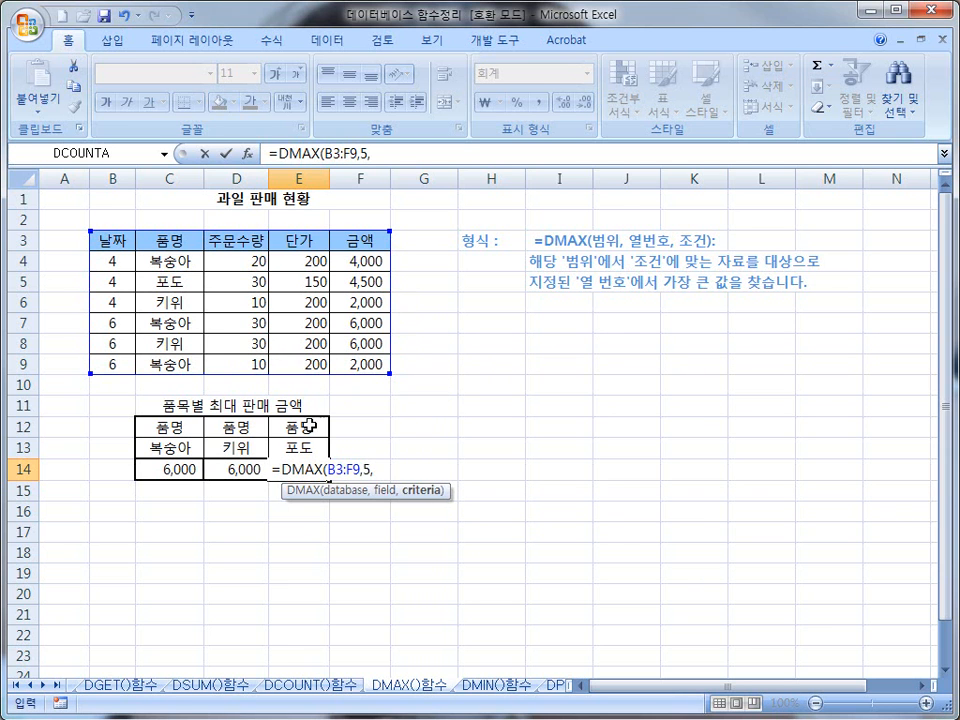
{"action": "left_click_drag", "start_coordinate": [314, 428], "coordinate": [313, 440]}
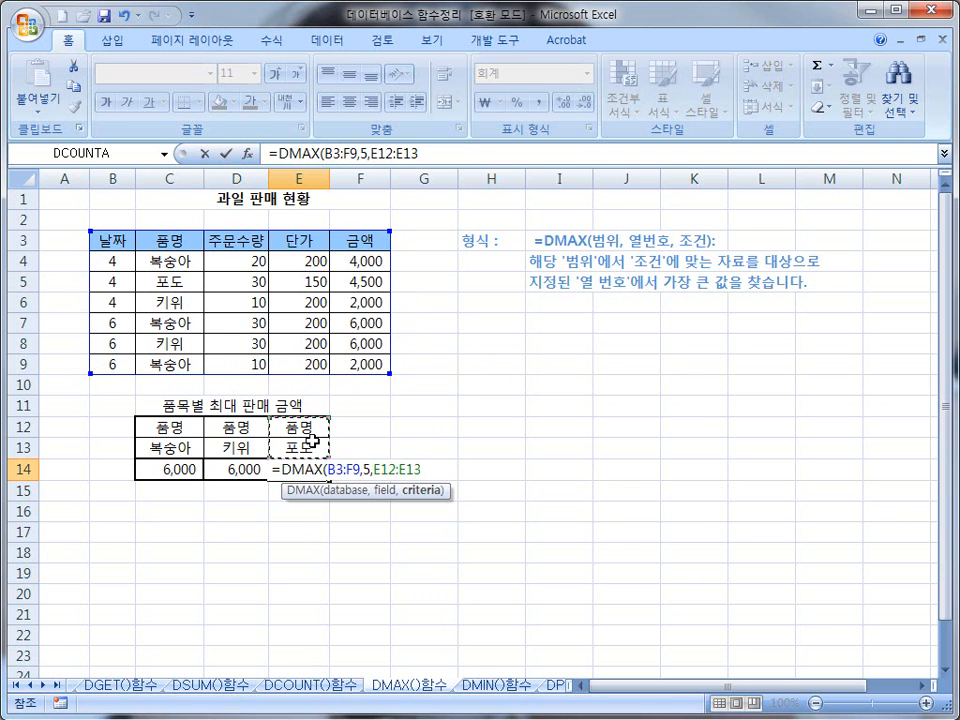
{"action": "type", "text": ")"}
{"action": "key", "text": "Return"}
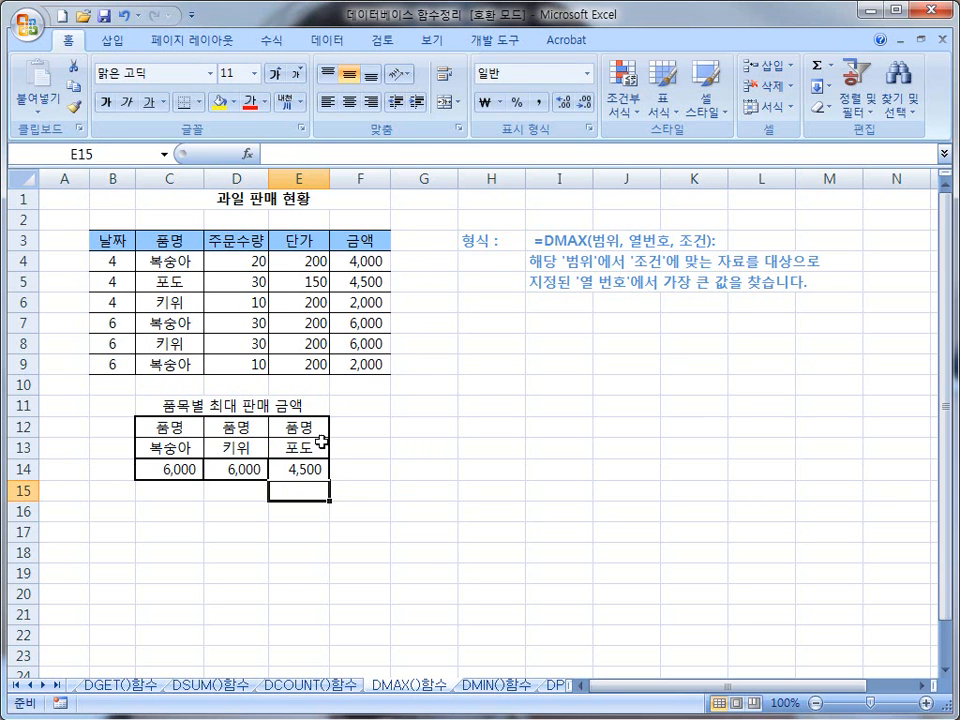
Look through the DPRODUCT()함수, DSTDEV()함수 and DAVR()함수 sheets, and return to the DMIN()함수 sheet.
{"action": "left_click", "coordinate": [499, 685]}
{"action": "left_click", "coordinate": [553, 687]}
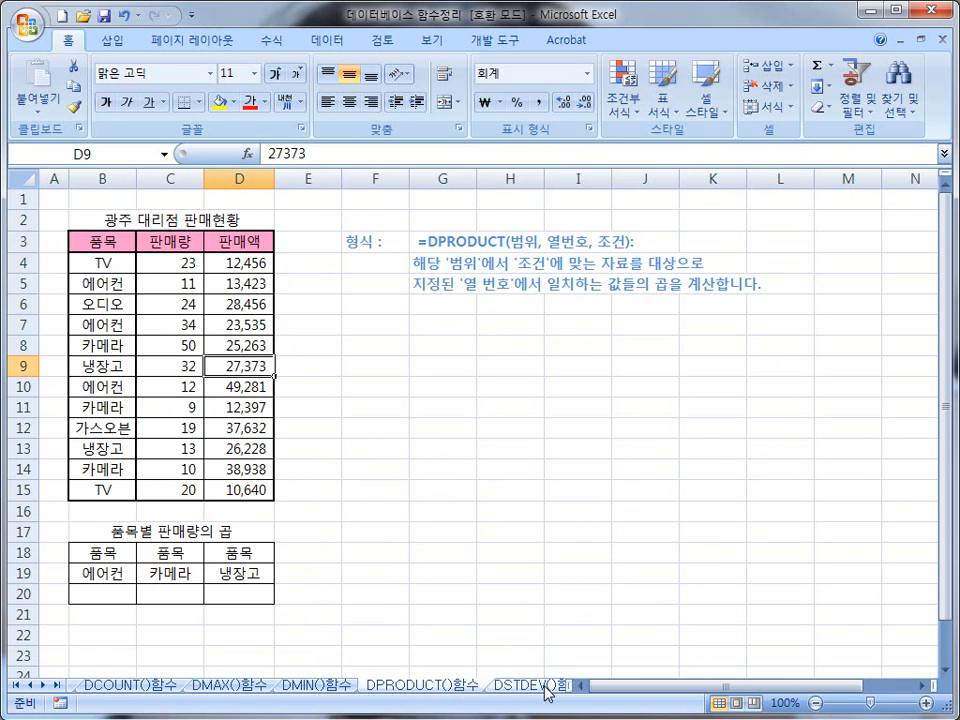
{"action": "left_click", "coordinate": [532, 689]}
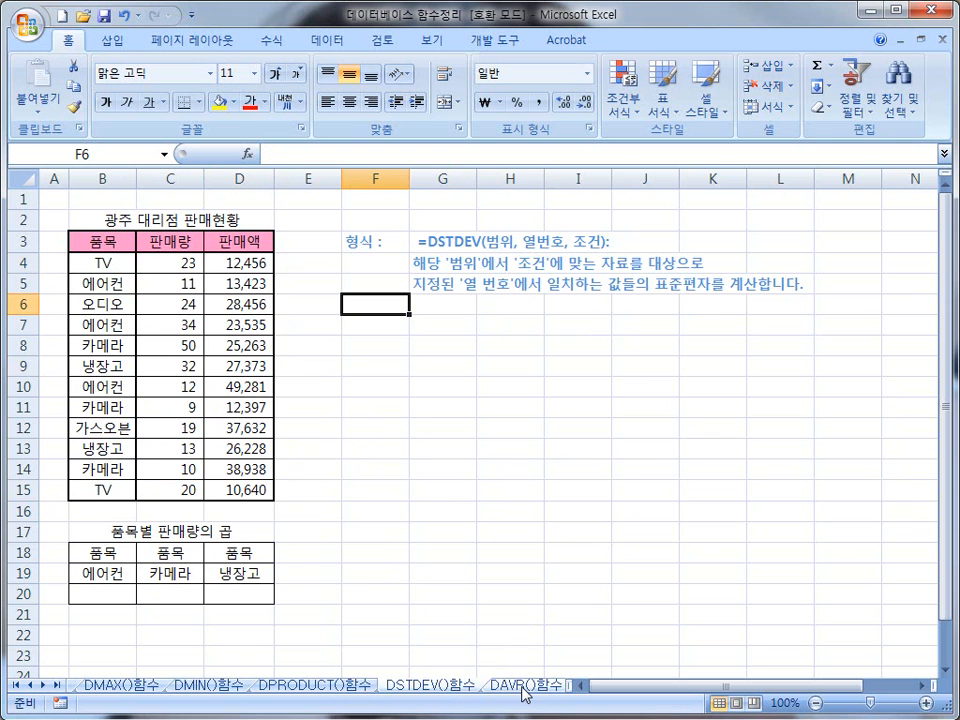
{"action": "left_click", "coordinate": [525, 689]}
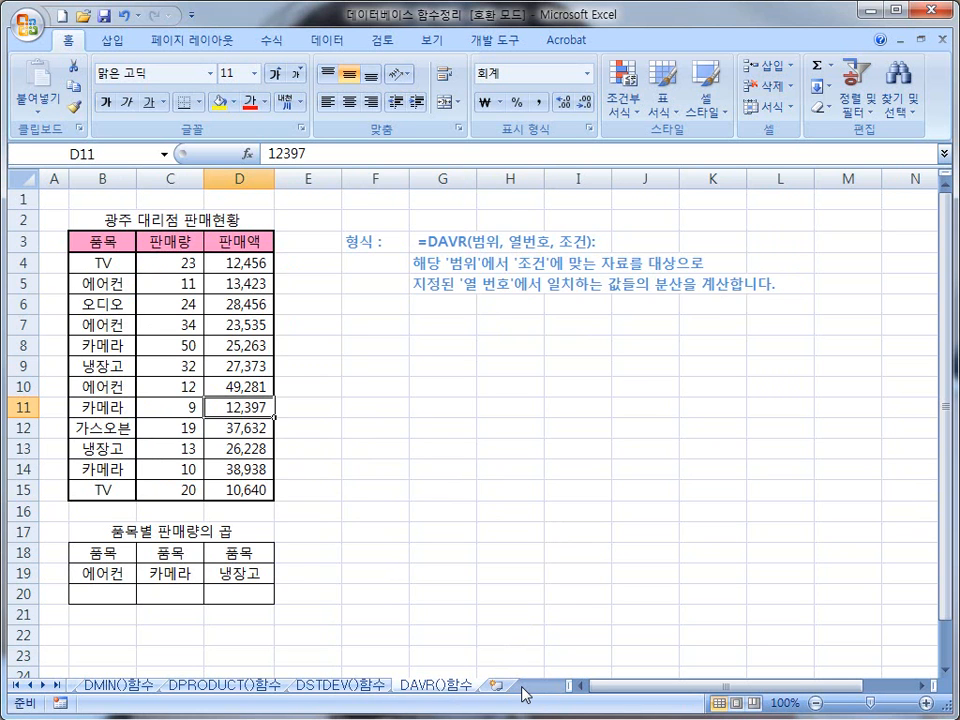
{"action": "left_click", "coordinate": [247, 688]}
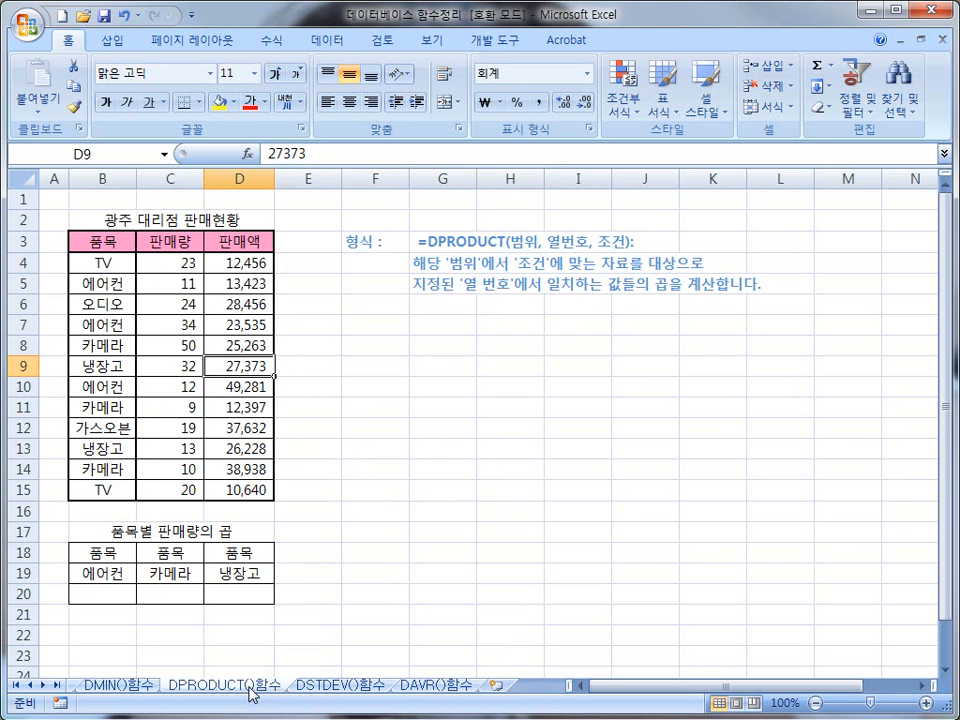
{"action": "left_click", "coordinate": [120, 688]}
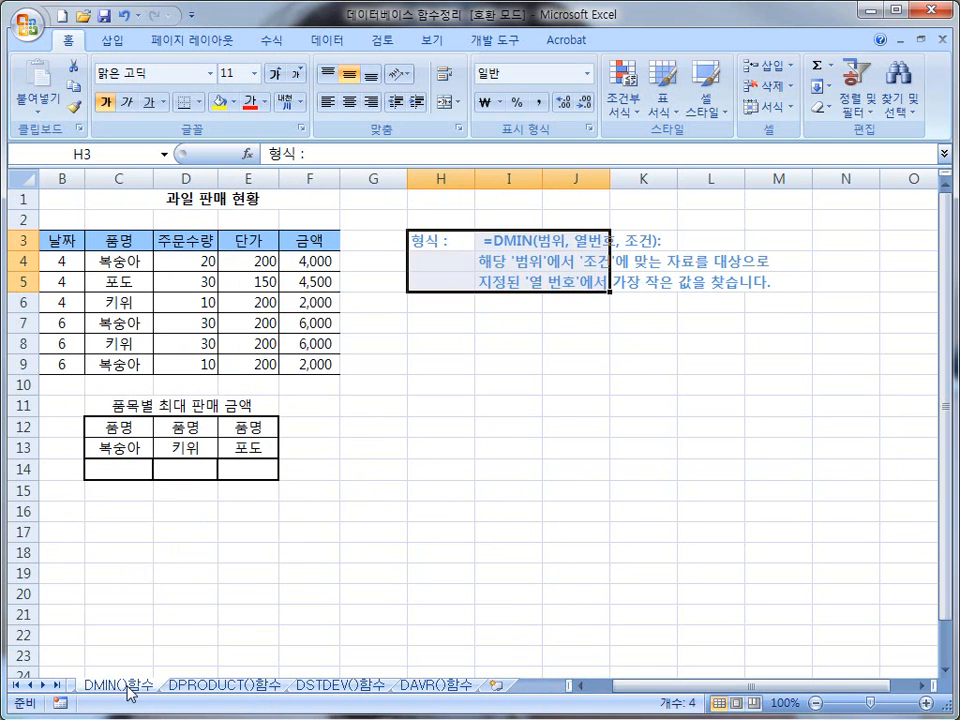